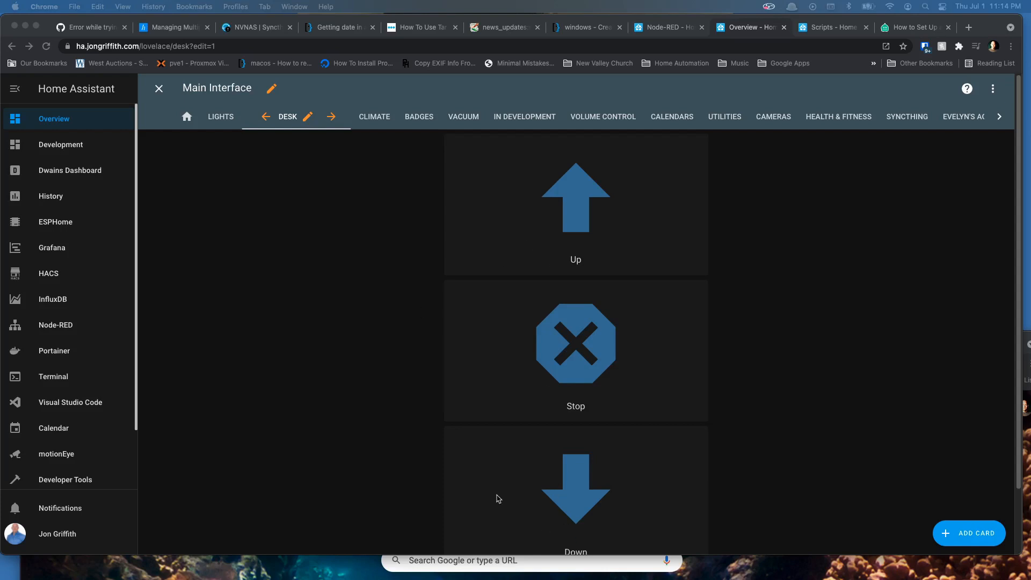
pyautogui.scroll(-2, 369, 417)
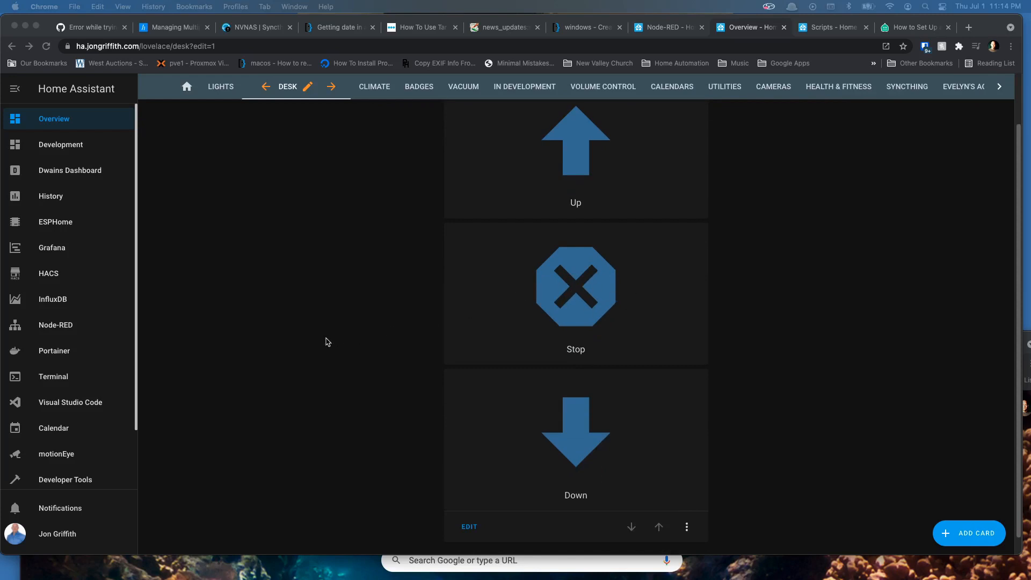
pyautogui.scroll(1, 326, 341)
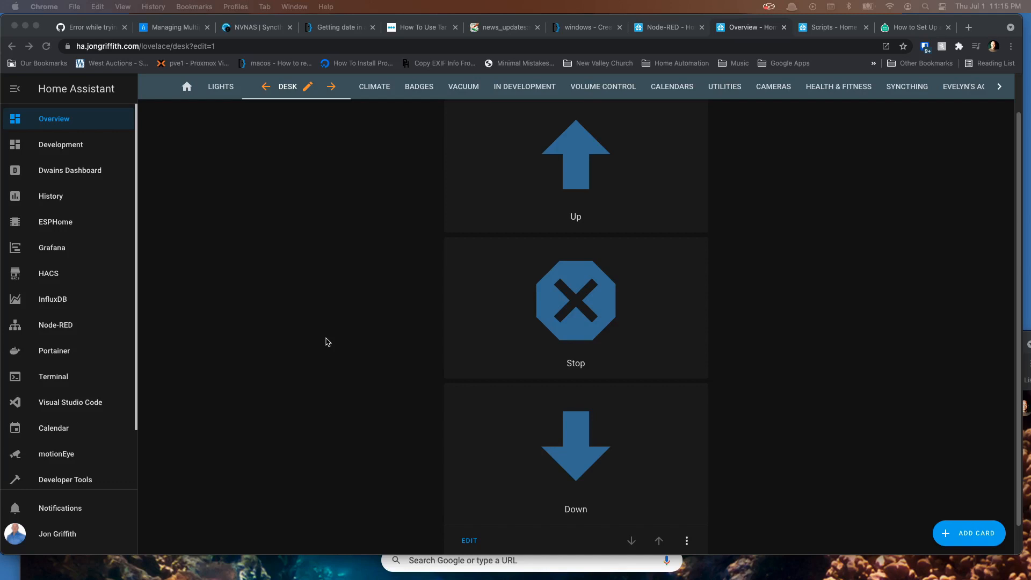
pyautogui.click(326, 337)
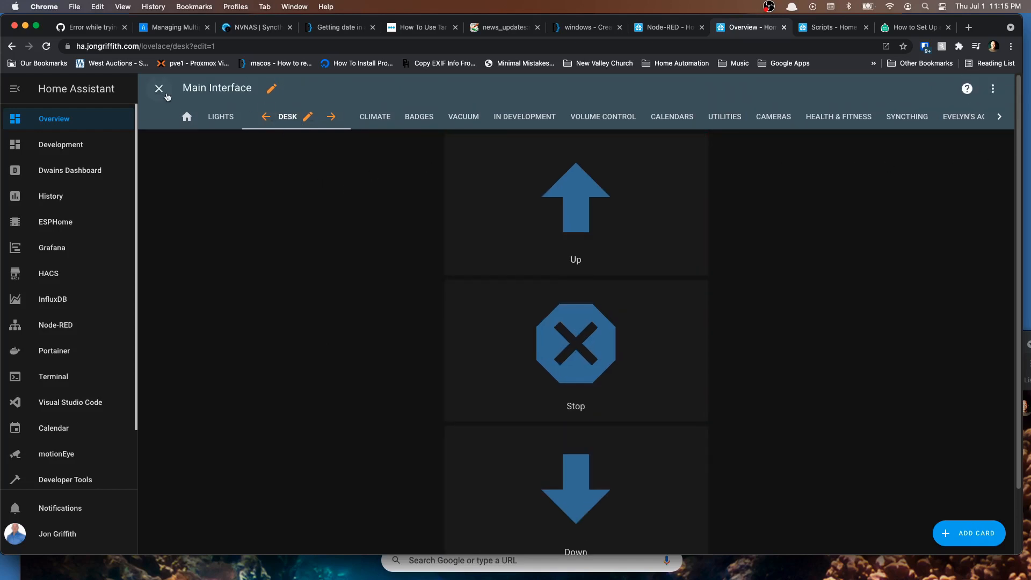
# Exit and re-enter edit mode on the Desk dashboard view, and open the configuration of the card stack containing Up, Stop and Down
pyautogui.click(164, 94)
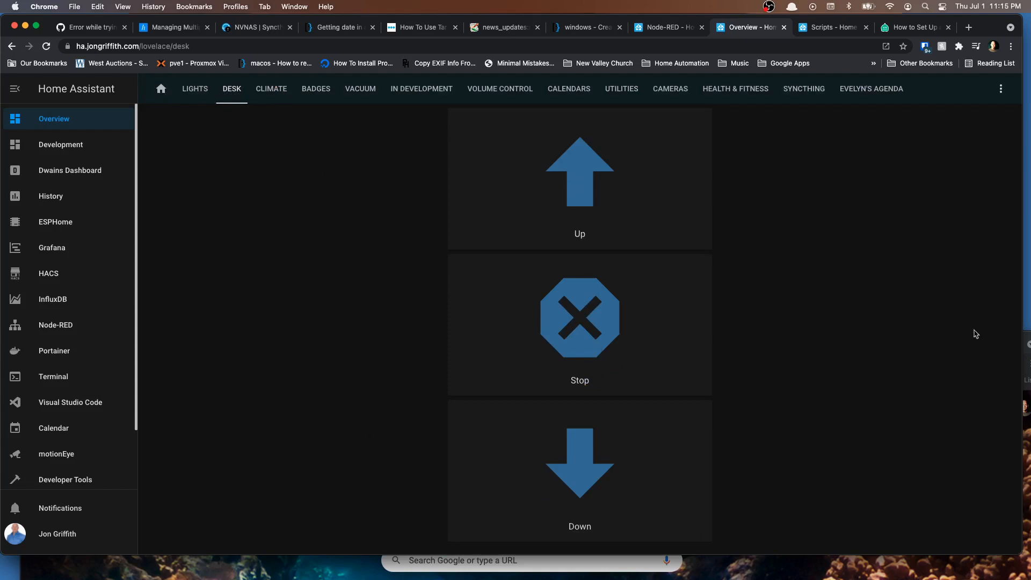
pyautogui.click(1004, 91)
pyautogui.click(979, 118)
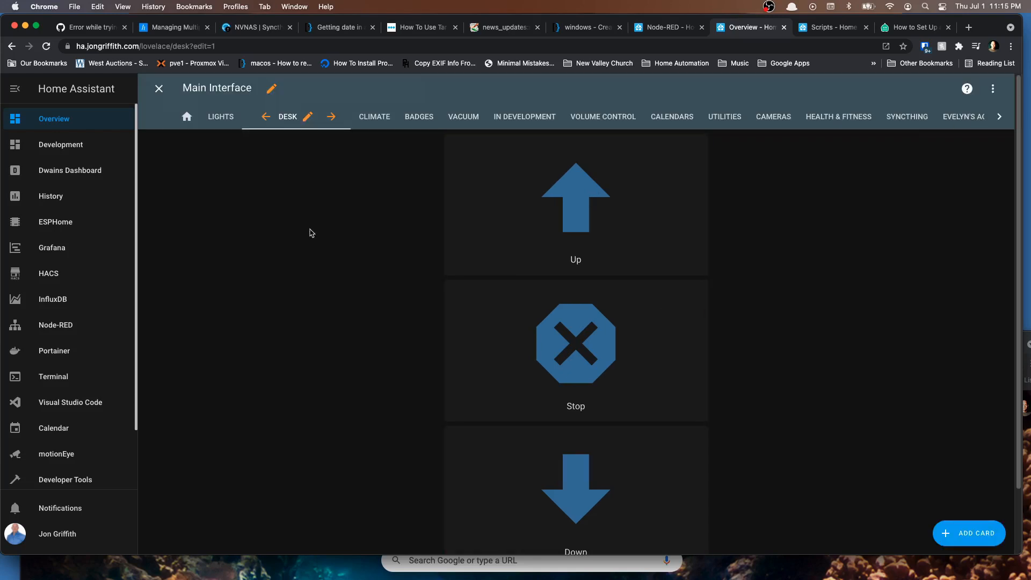
pyautogui.scroll(-2, 416, 376)
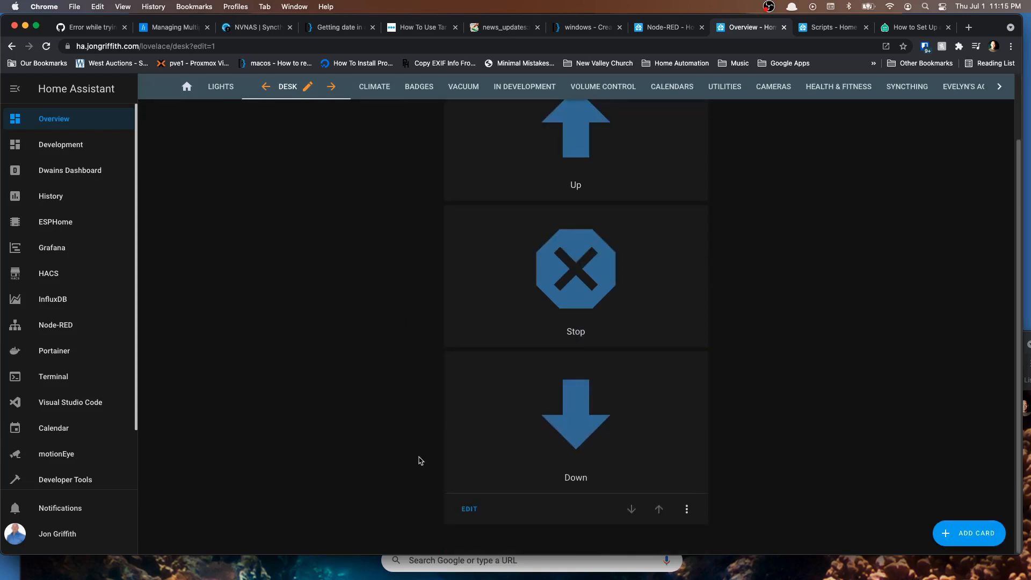
pyautogui.click(469, 510)
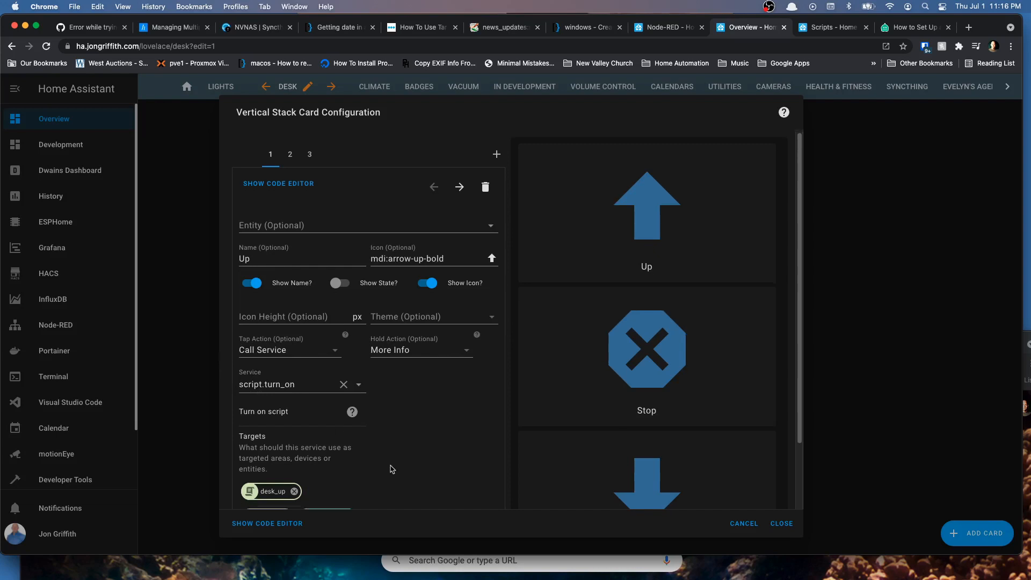
# Review the name, icon, tap action, service and target settings of the Up and Stop cards in the vertical stack
pyautogui.scroll(-3, 392, 472)
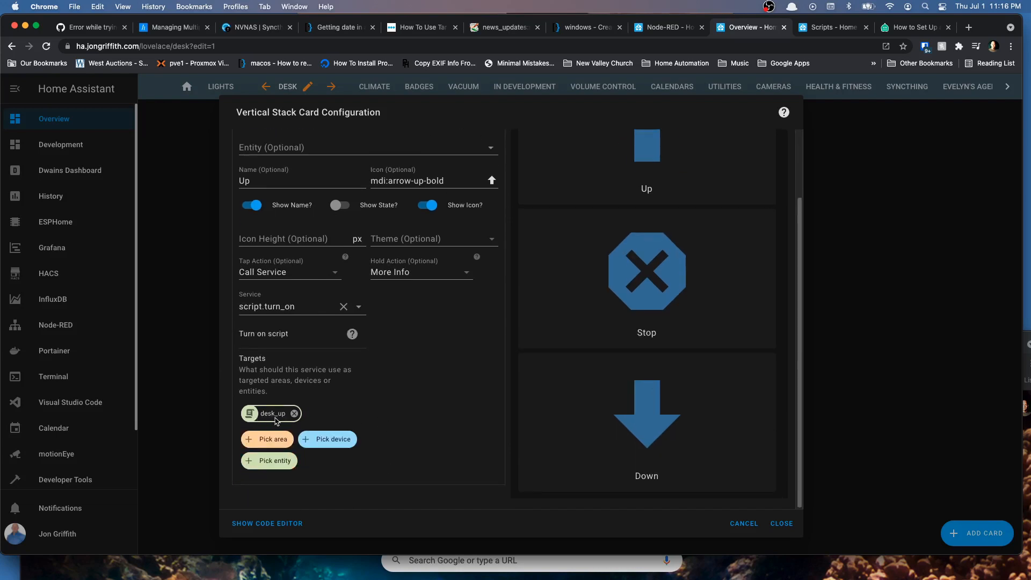
pyautogui.scroll(3, 359, 400)
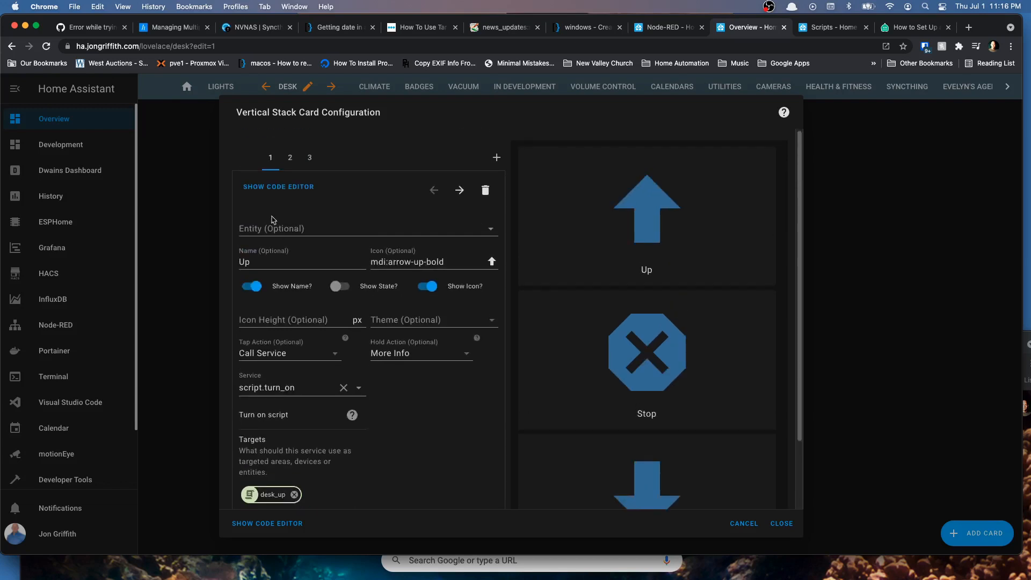
pyautogui.click(289, 160)
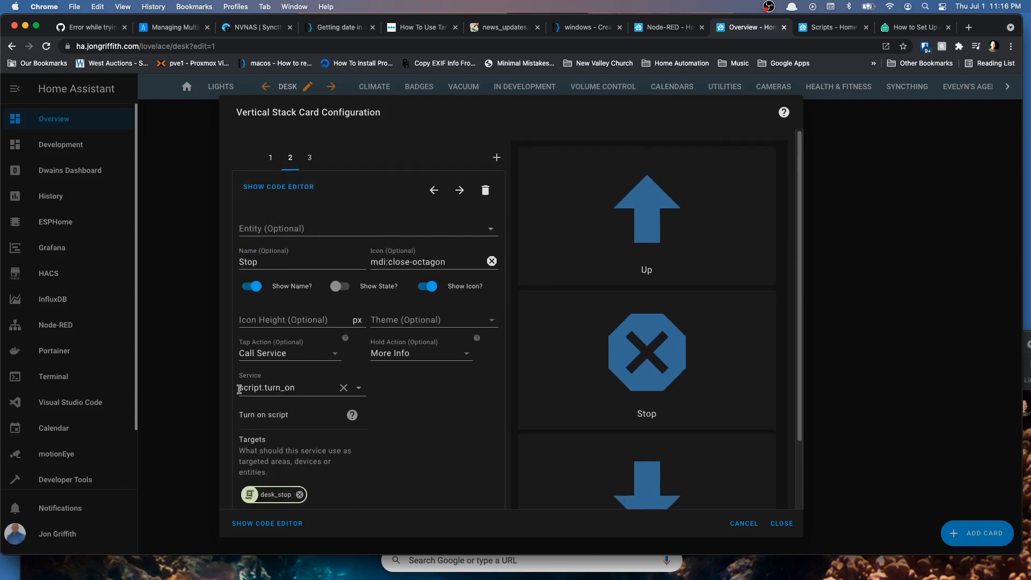
pyautogui.click(267, 159)
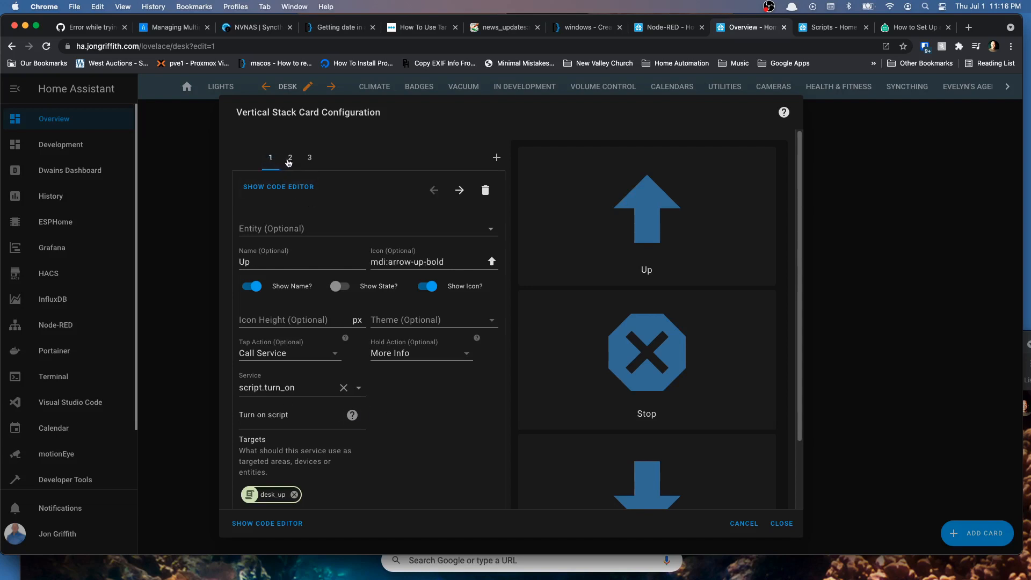
pyautogui.click(289, 159)
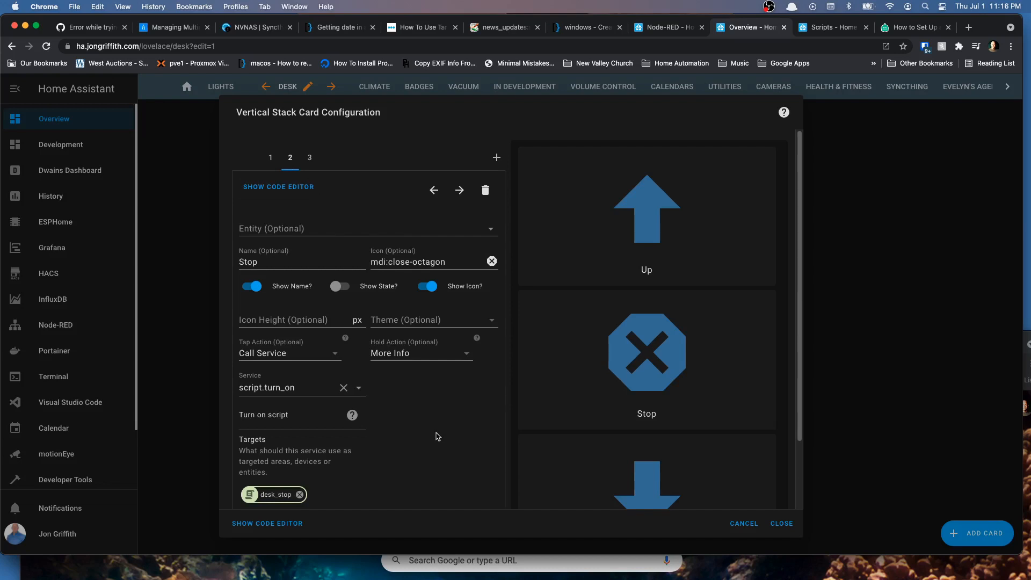
pyautogui.scroll(-2, 439, 455)
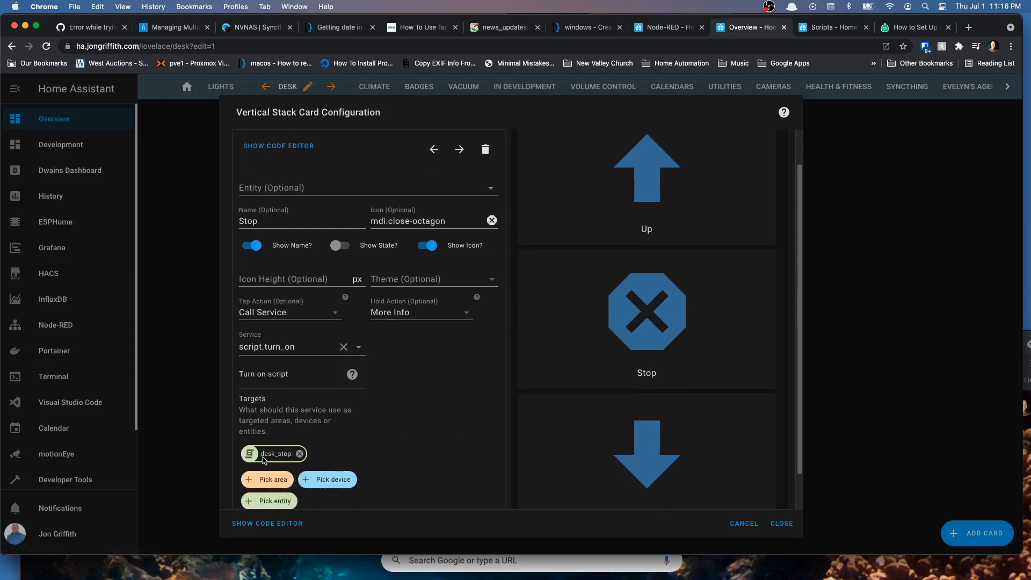
pyautogui.scroll(2, 325, 305)
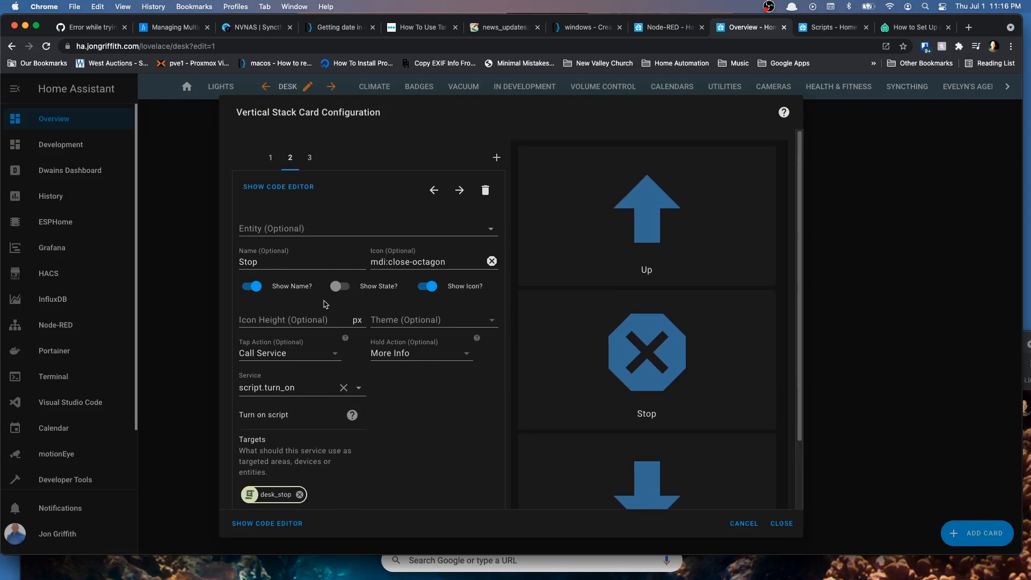
# Review the Down card's name, icon, tap action, service and target, and close the vertical stack configuration
pyautogui.click(310, 159)
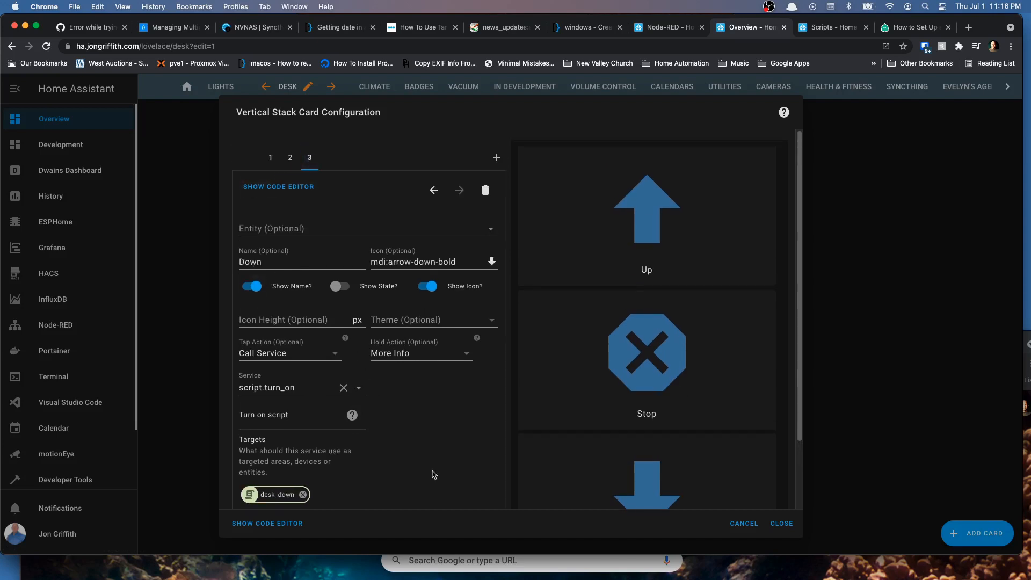
pyautogui.scroll(-3, 434, 475)
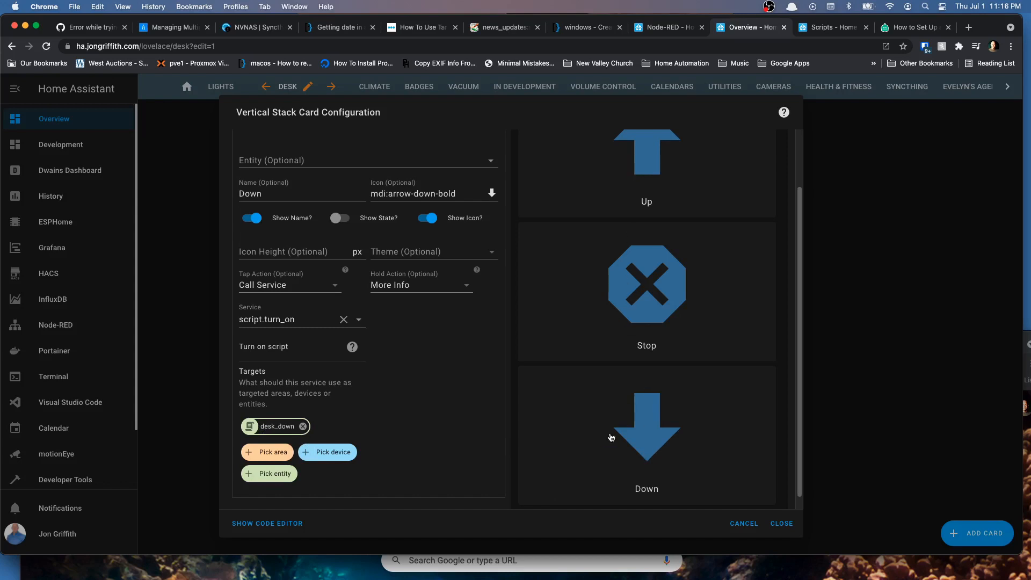
pyautogui.scroll(2, 284, 376)
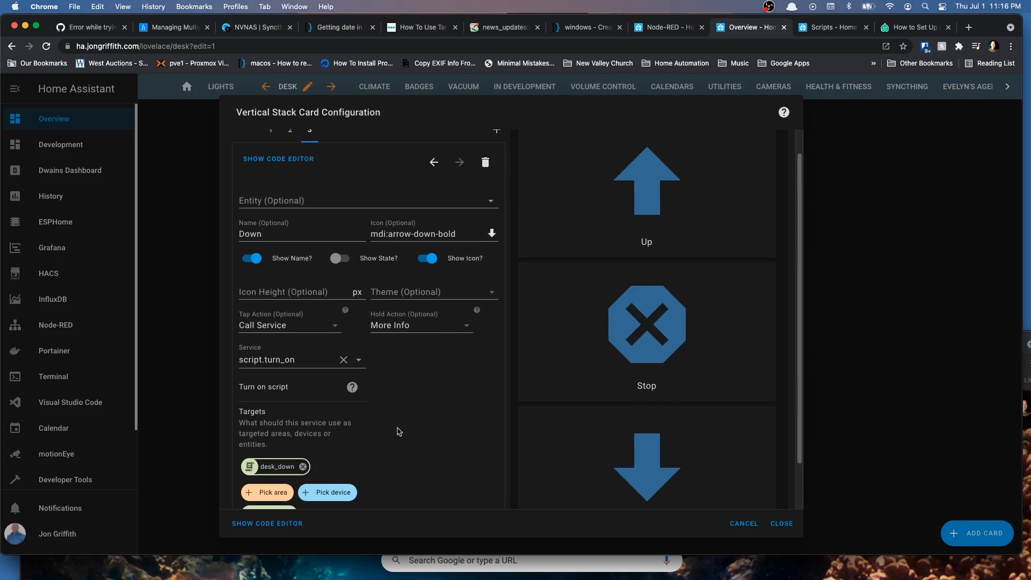
pyautogui.scroll(1, 377, 262)
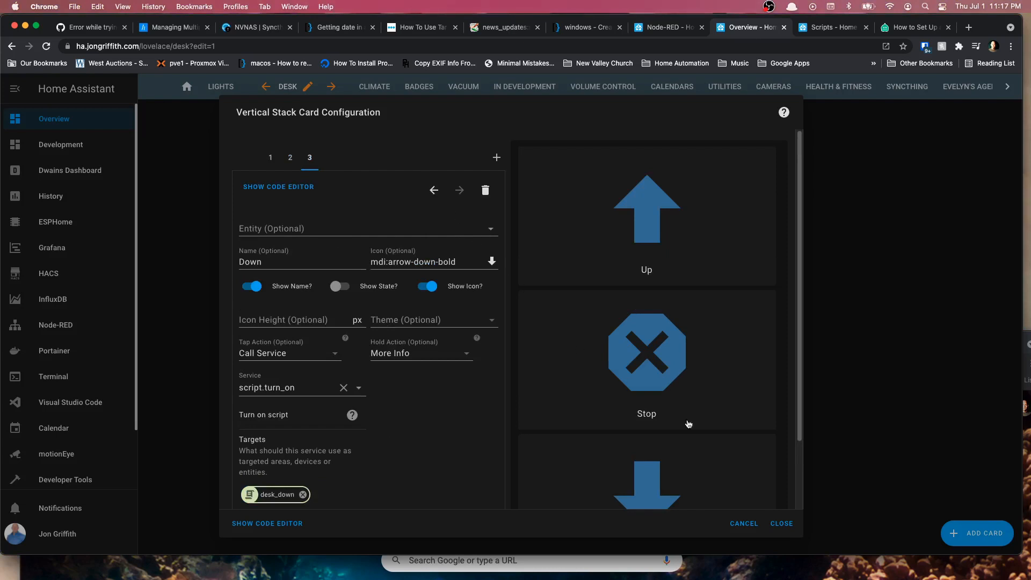
pyautogui.click(782, 525)
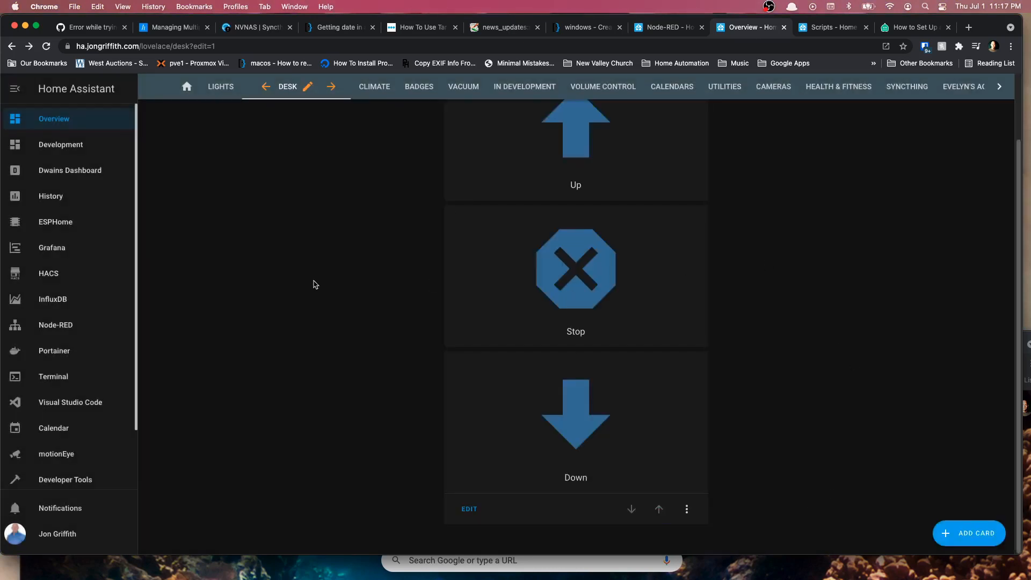
# Switch to Visual Studio Code, collapse the integrations folder and open scripts.yaml
pyautogui.click(73, 407)
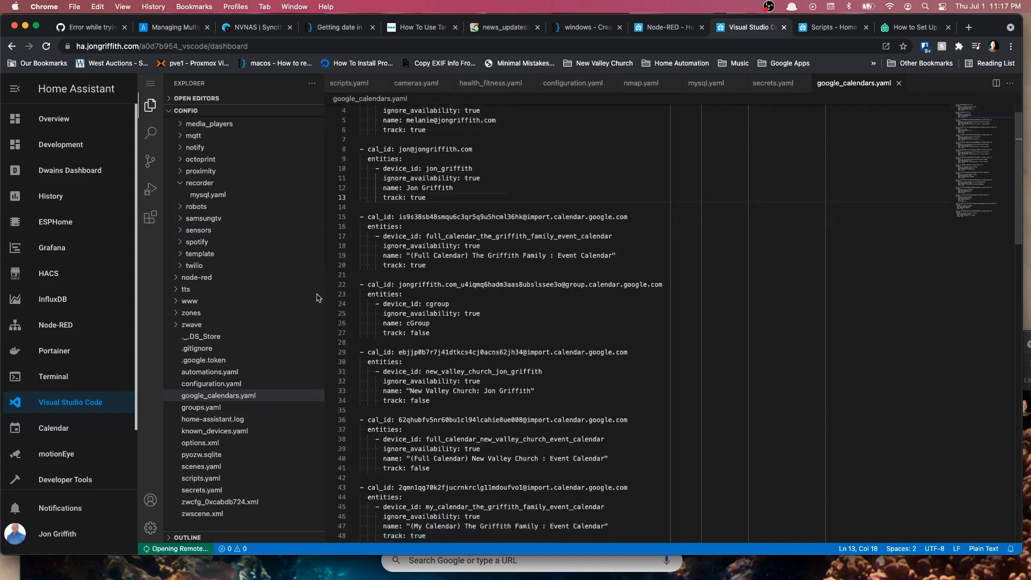
pyautogui.scroll(5, 224, 275)
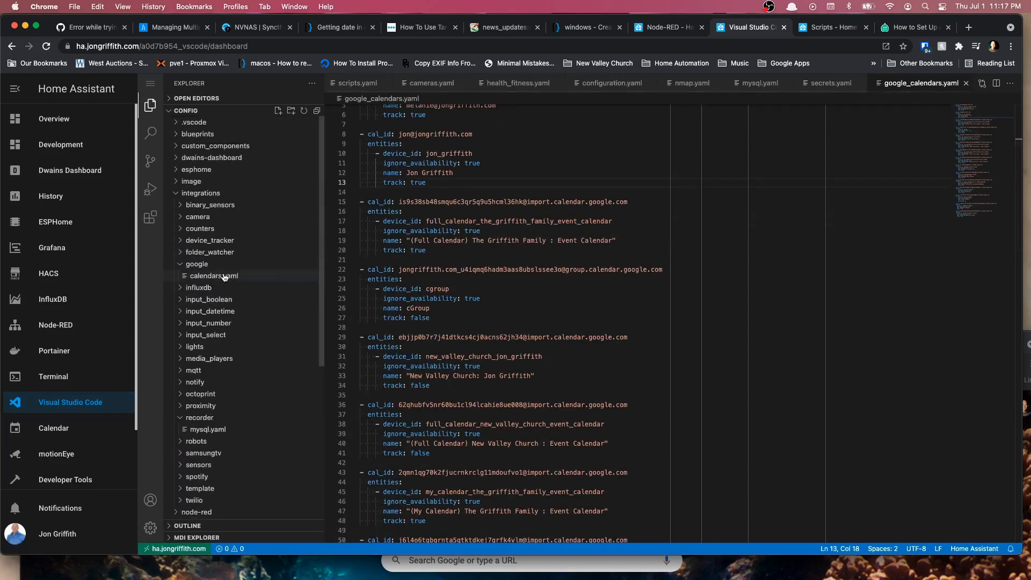
pyautogui.scroll(-5, 225, 276)
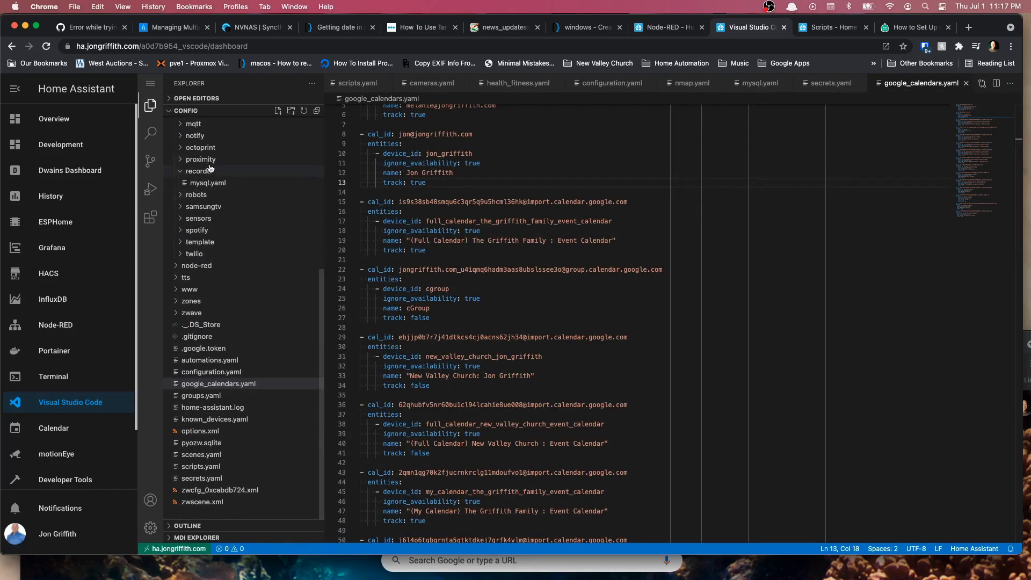
pyautogui.scroll(5, 210, 169)
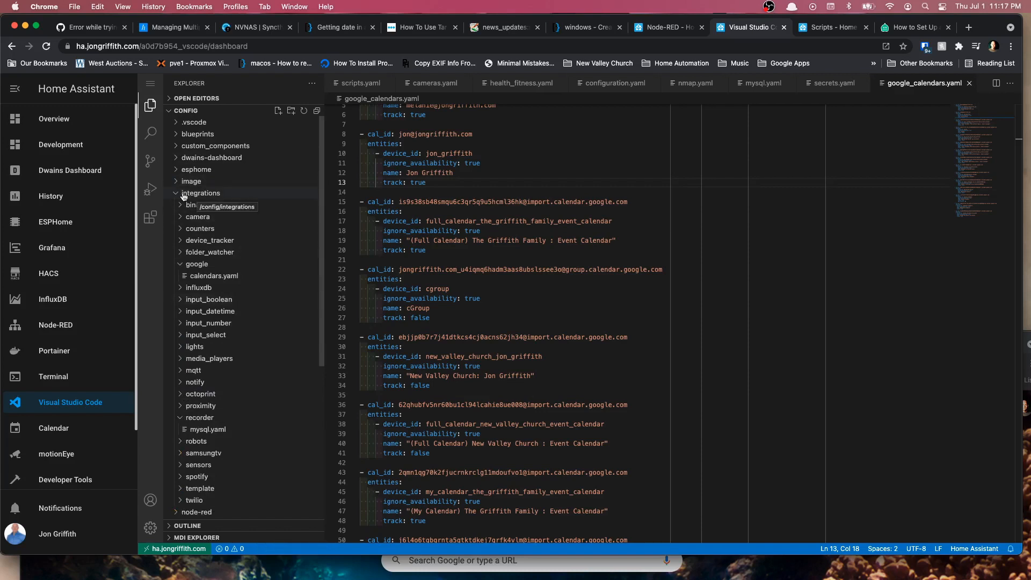
pyautogui.click(198, 193)
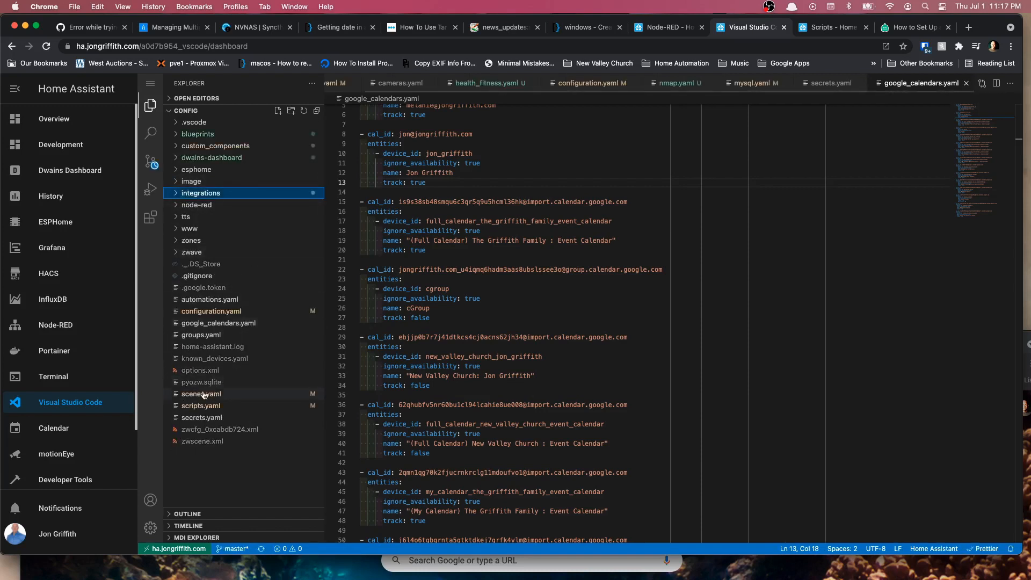
pyautogui.click(252, 406)
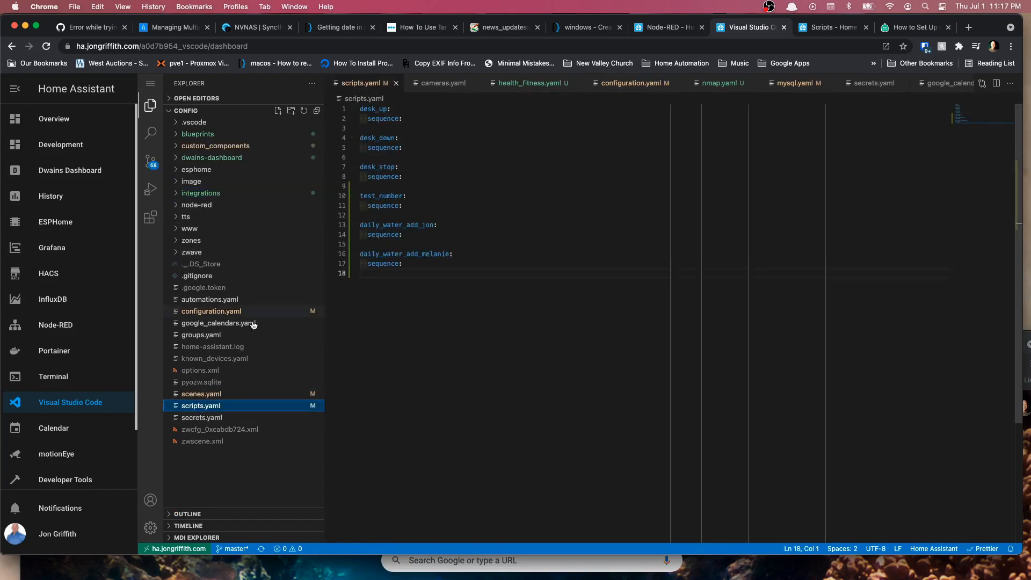
# Reload the code editor and examine the desk_up, desk_down and desk_stop script definitions in scripts.yaml
pyautogui.click(72, 409)
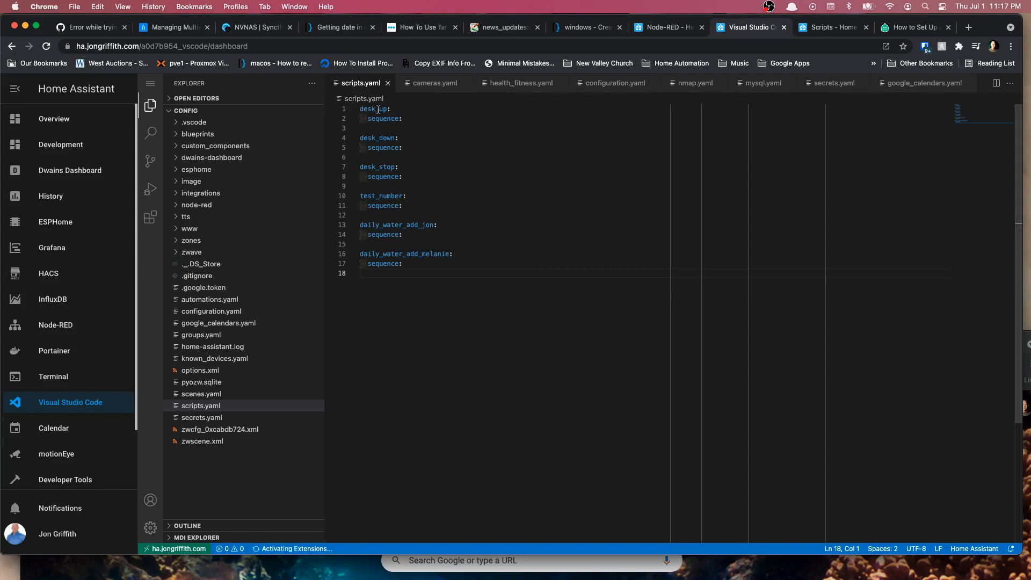
pyautogui.click(376, 129)
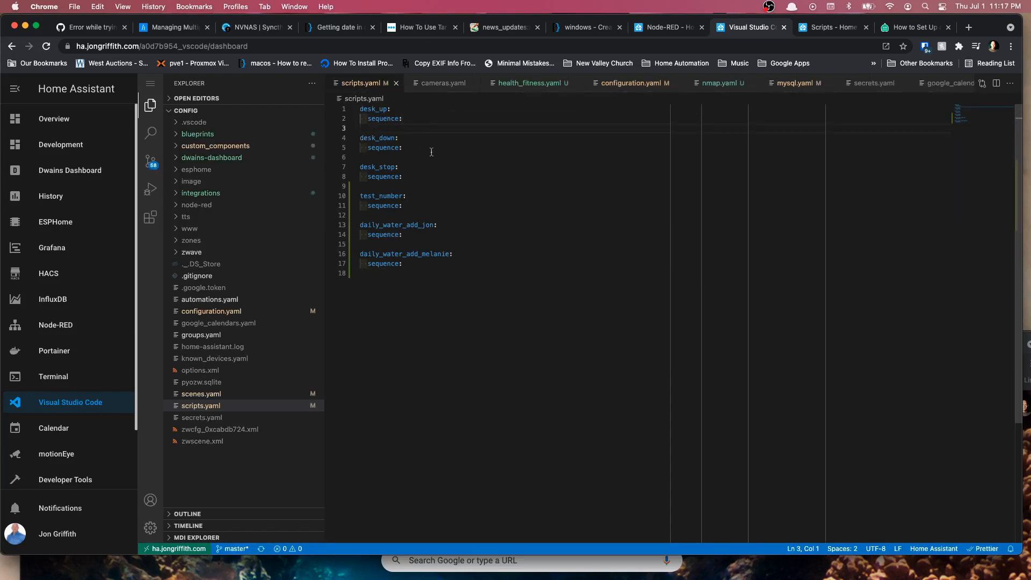
pyautogui.click(409, 177)
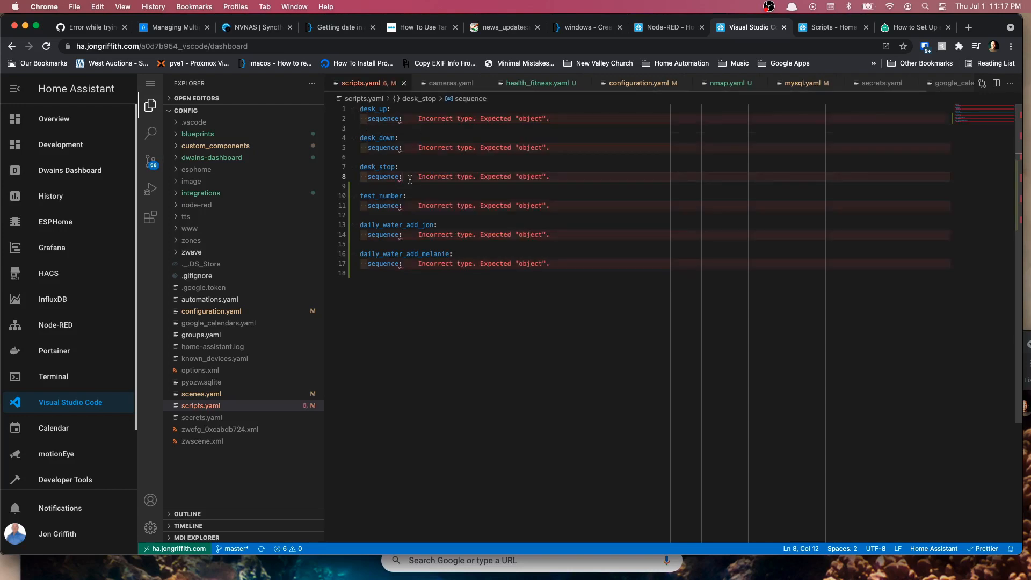
pyautogui.click(476, 307)
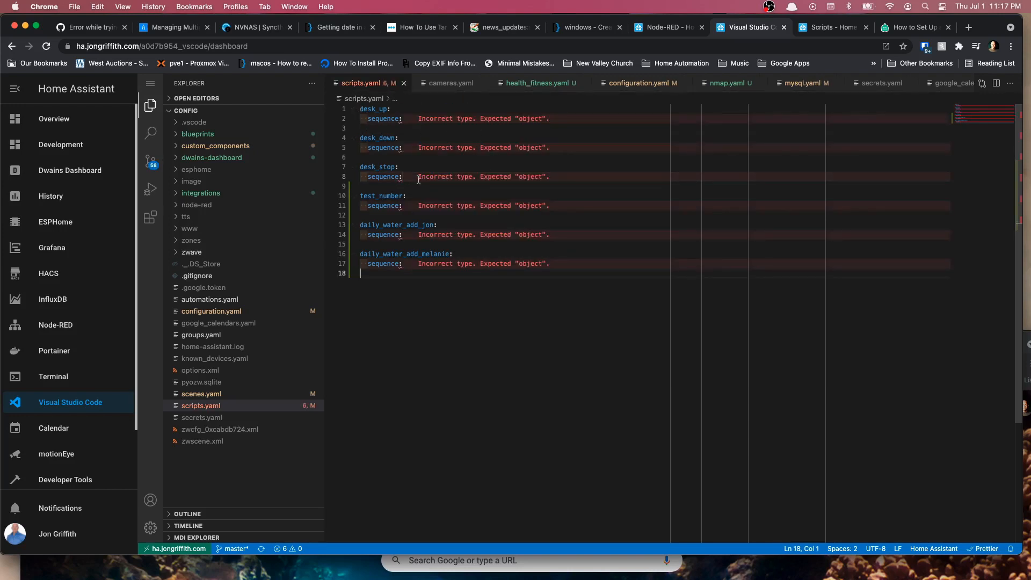
pyautogui.moveTo(425, 122)
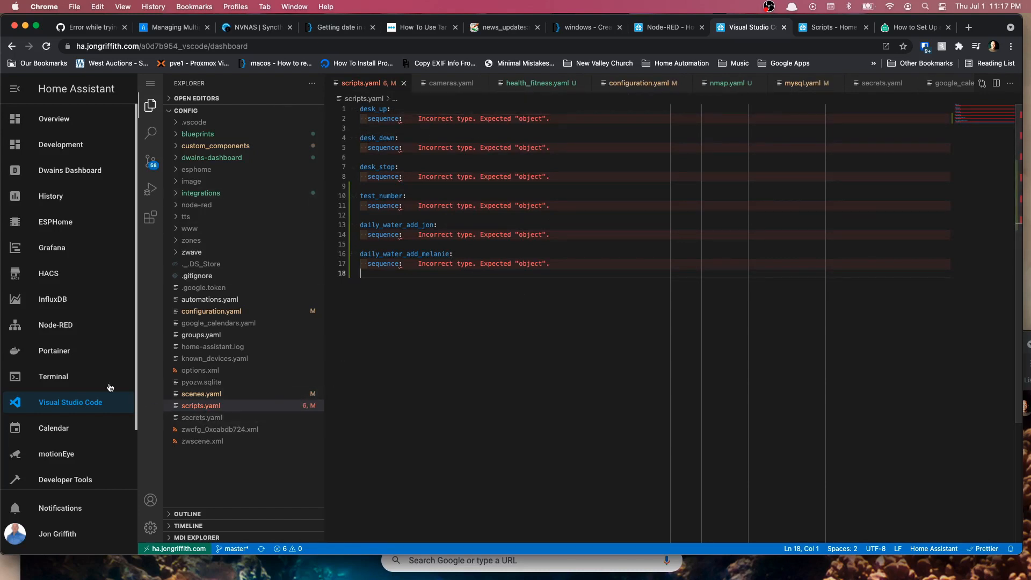
# Switch to Node-RED and open the Button Watcher flow
pyautogui.click(51, 328)
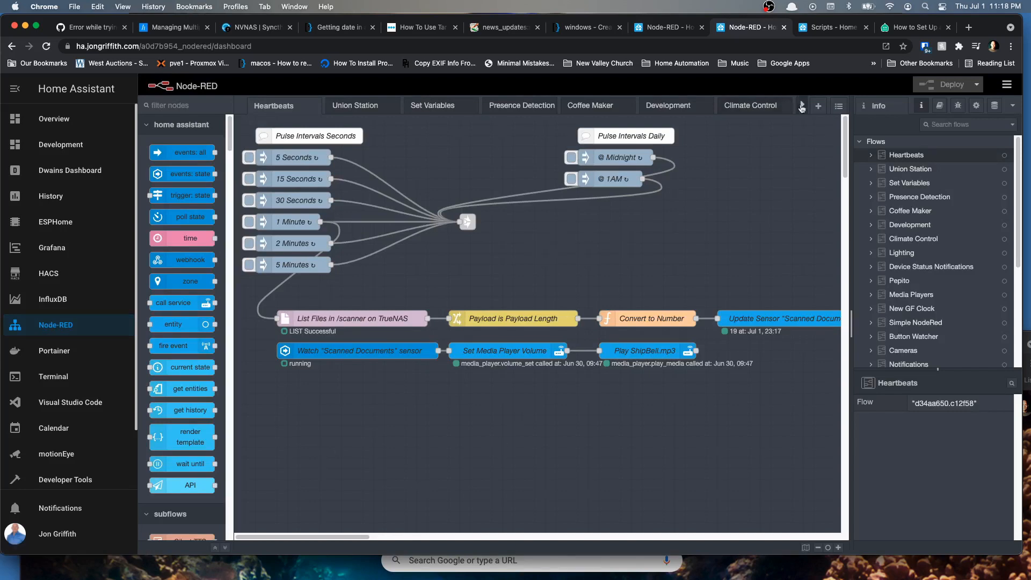
pyautogui.click(802, 106)
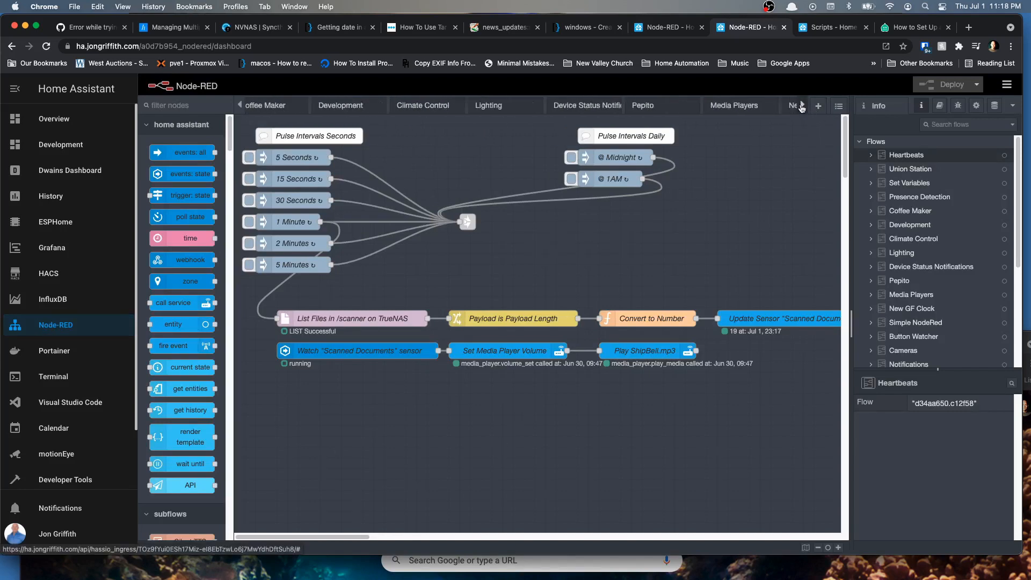
pyautogui.click(802, 106)
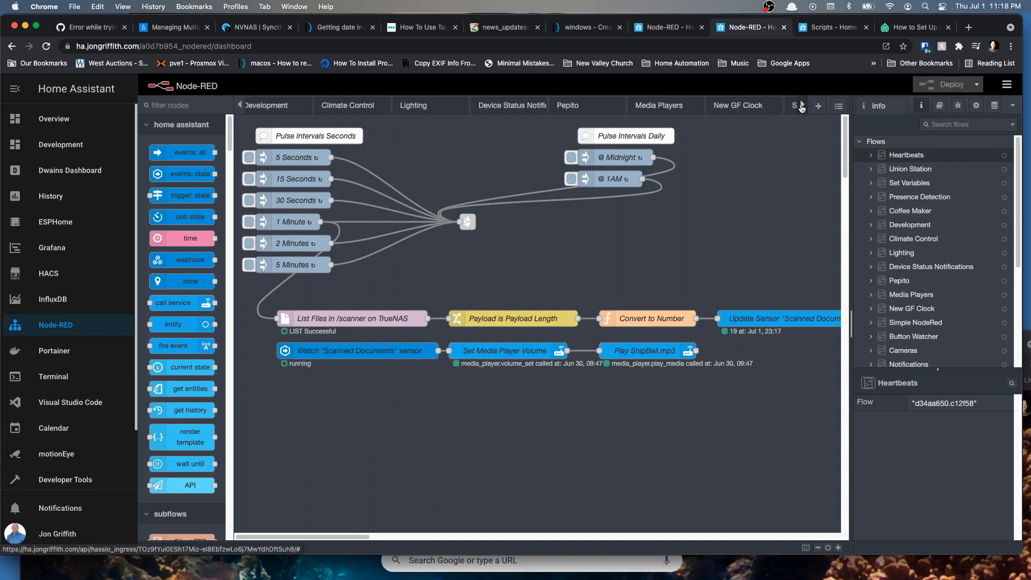
pyautogui.click(801, 108)
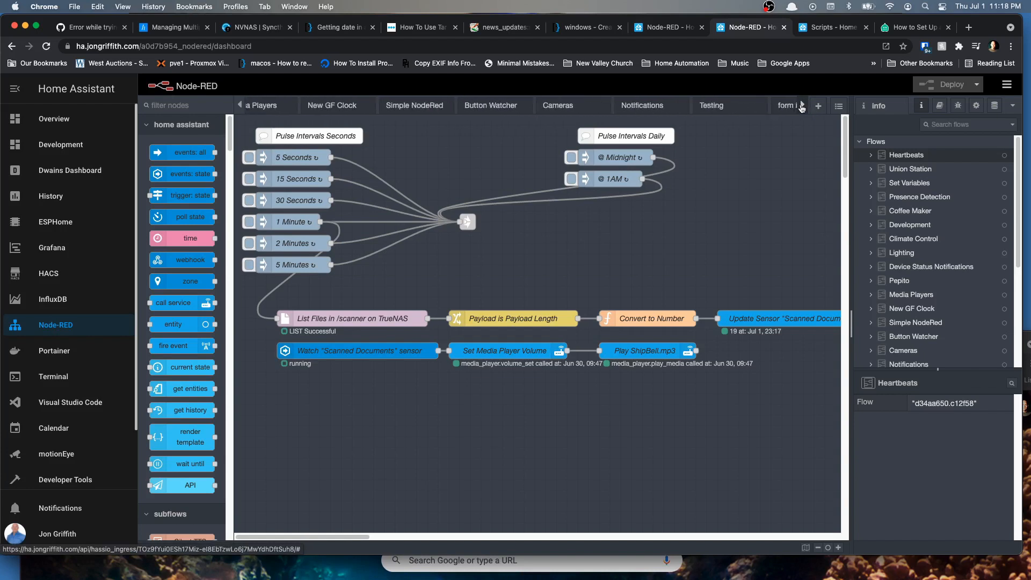
pyautogui.click(411, 107)
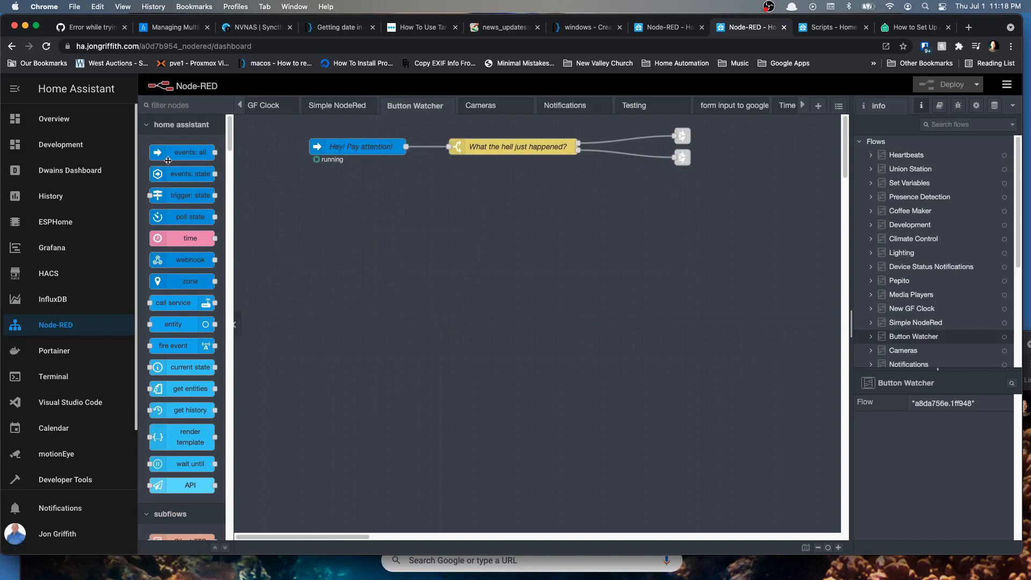
# Add an events: all node below the Hey! Pay attention! node and open its help documentation
pyautogui.moveTo(174, 155); pyautogui.dragTo(345, 189)
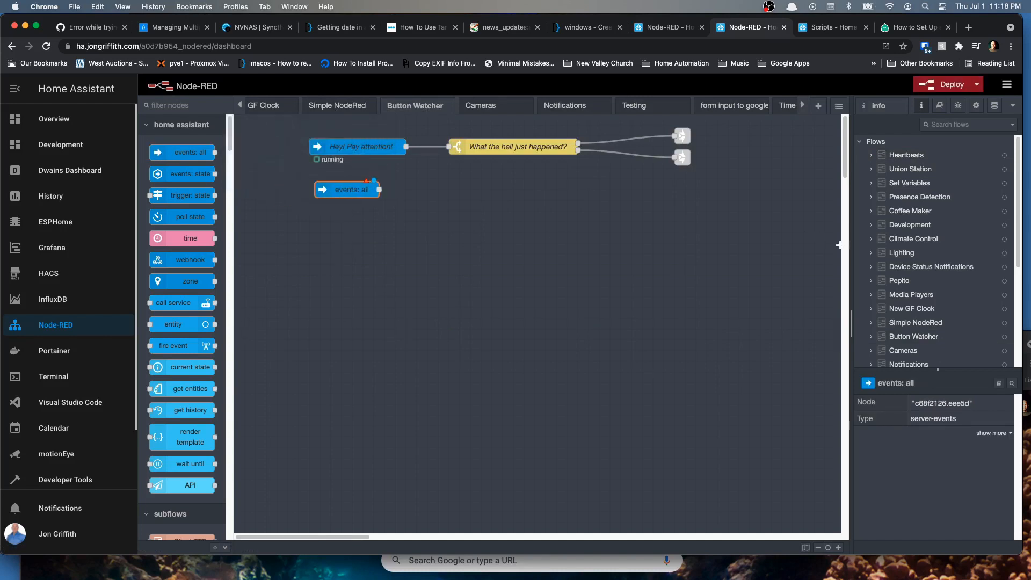
pyautogui.click(958, 106)
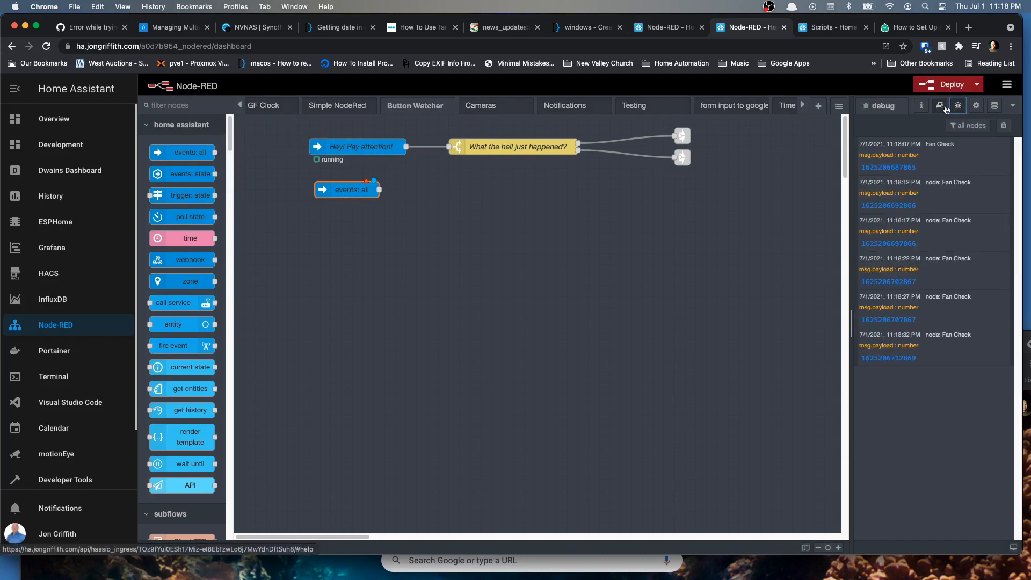
pyautogui.click(940, 106)
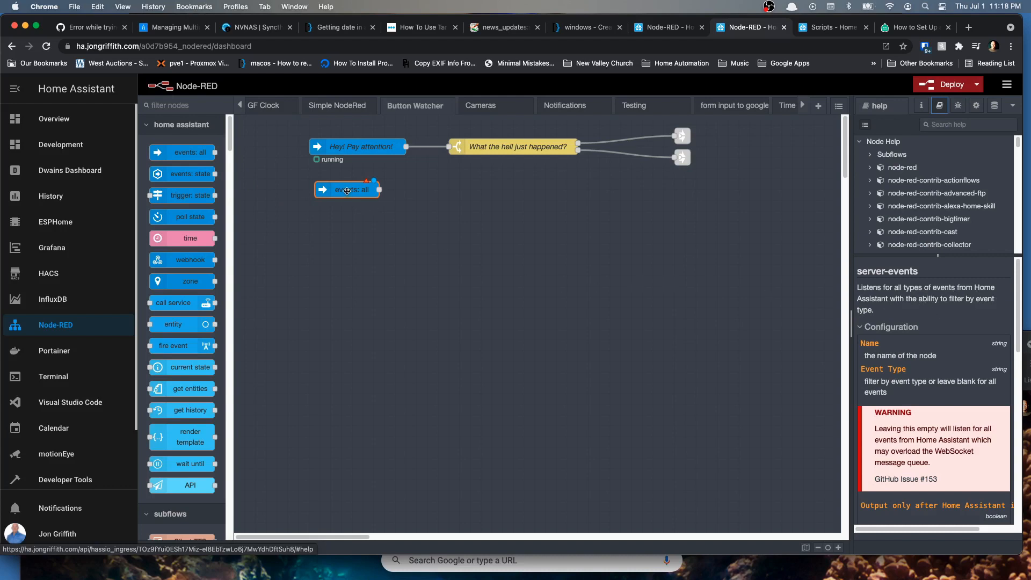
# Reposition the extra events: all node on the canvas and delete it from the flow
pyautogui.moveTo(379, 190); pyautogui.dragTo(575, 317)
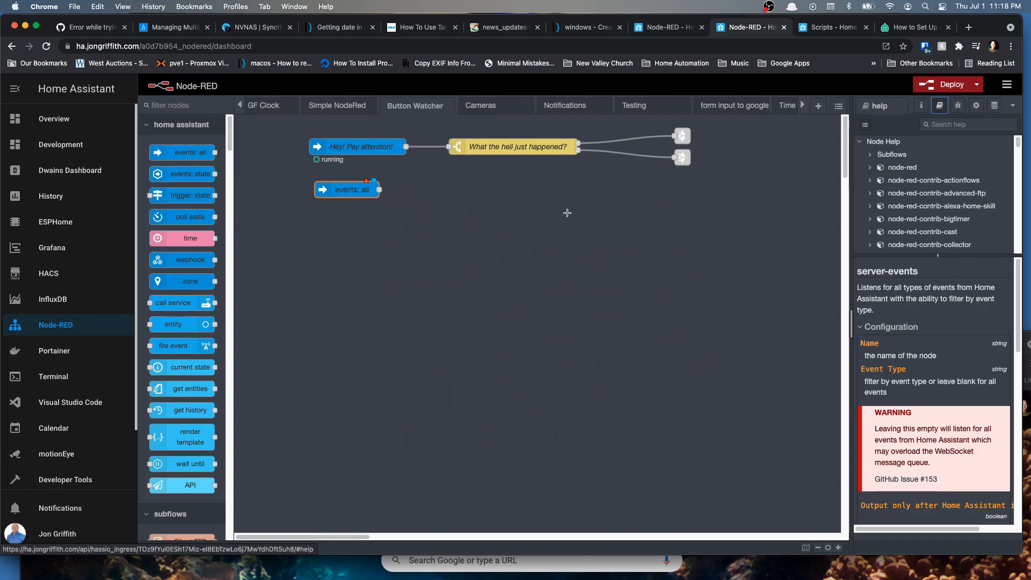
pyautogui.moveTo(342, 194); pyautogui.dragTo(339, 217)
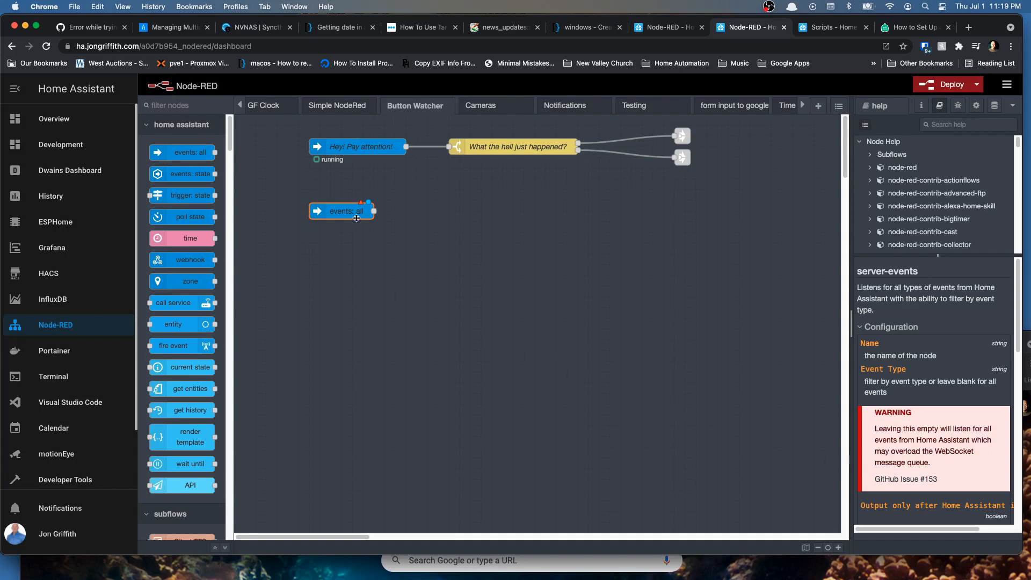
pyautogui.moveTo(357, 218); pyautogui.dragTo(351, 200)
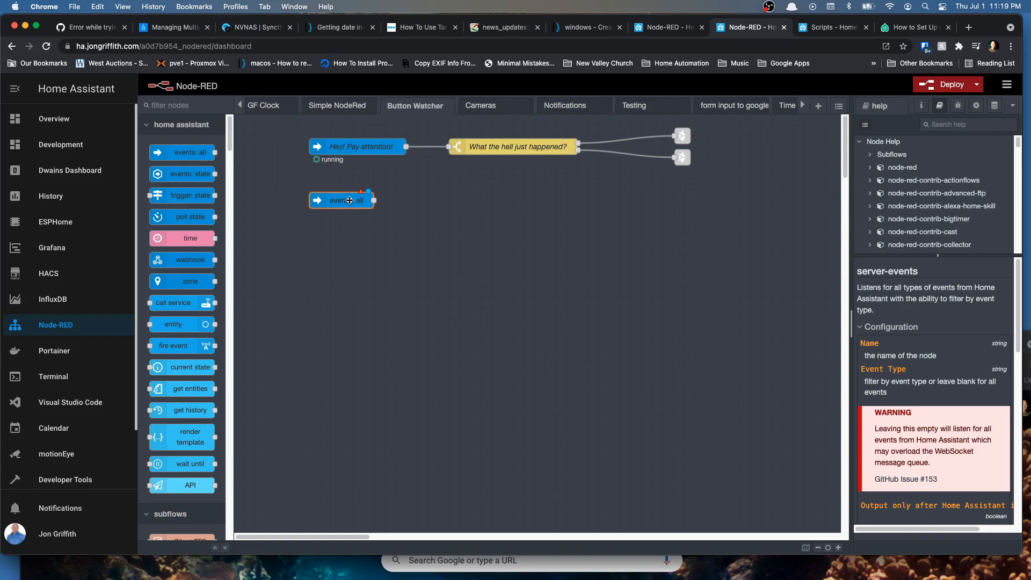
pyautogui.press('Delete')
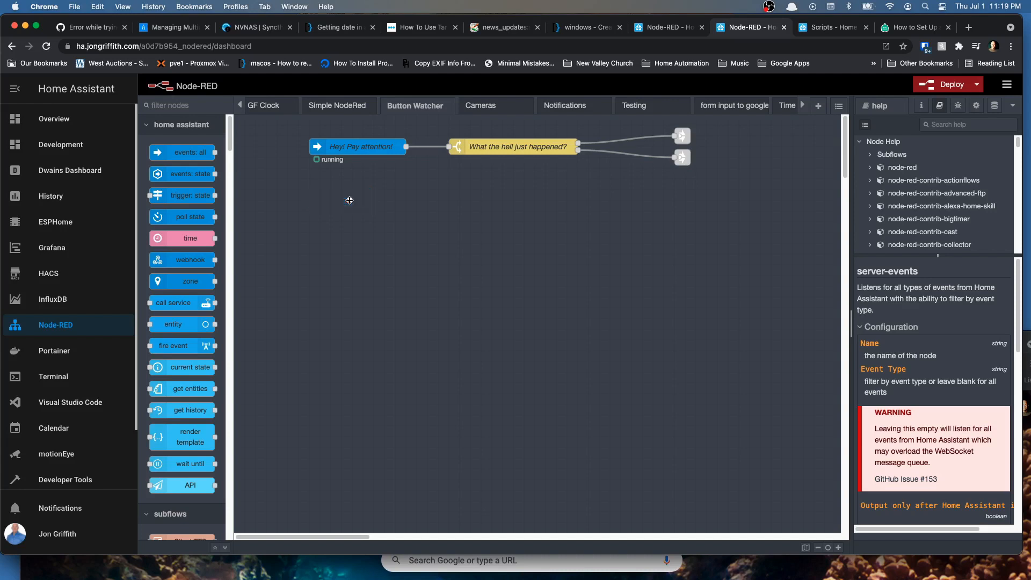
# Review the name, server and event type of the Hey! Pay attention! node, and close its properties
pyautogui.click(355, 145)
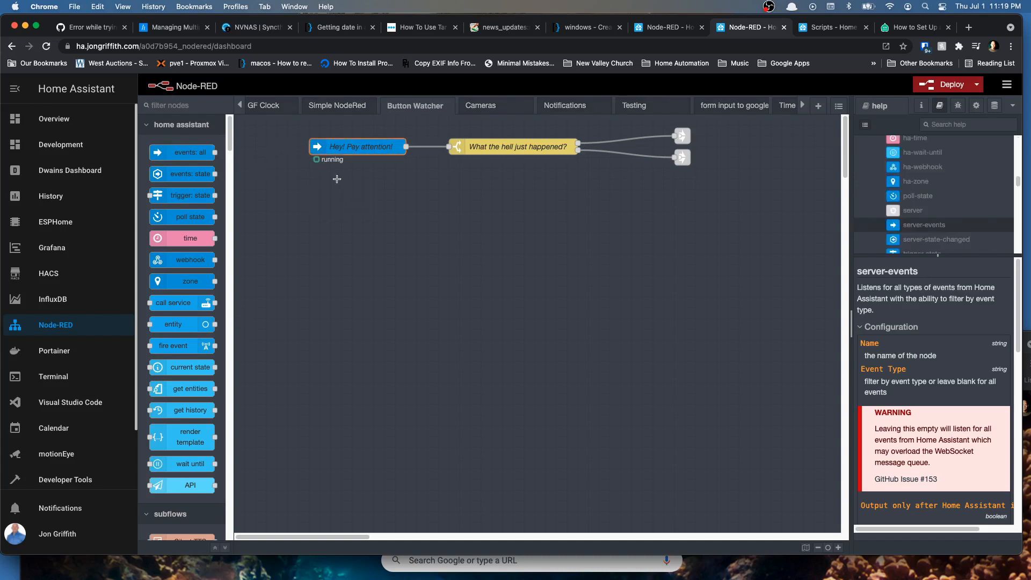
pyautogui.doubleClick(342, 148)
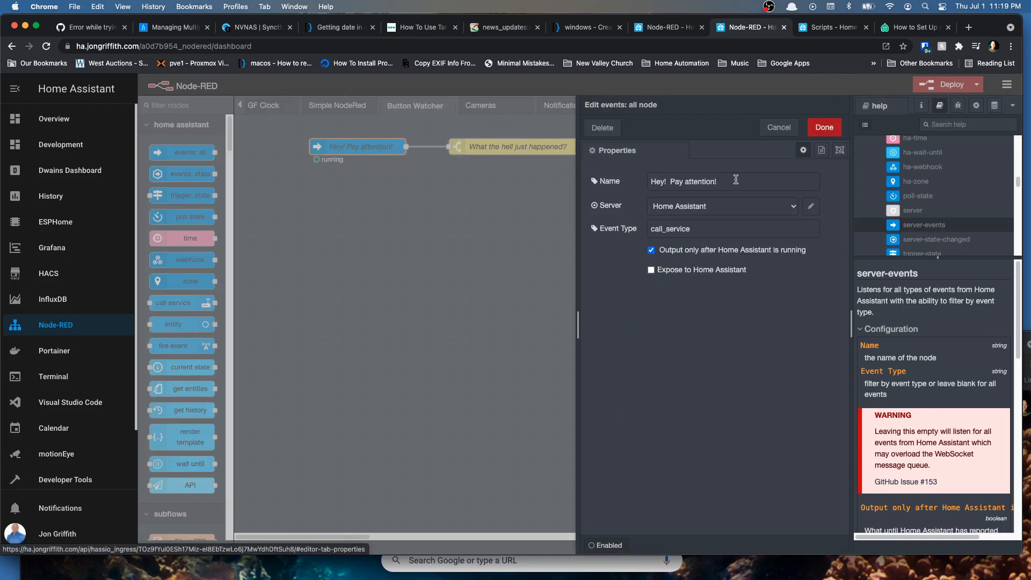
pyautogui.click(708, 232)
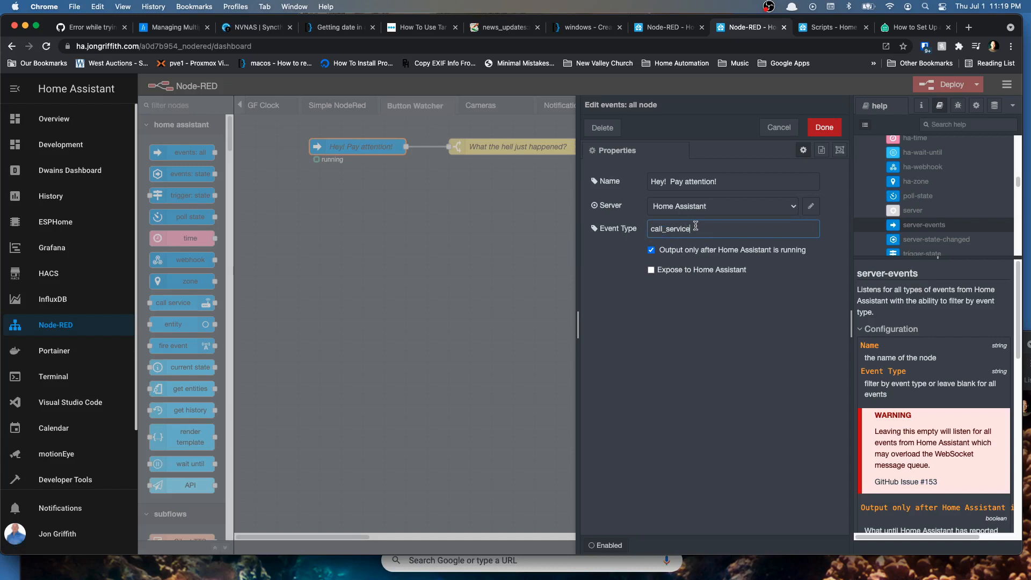
pyautogui.click(825, 128)
# Move the Hey! Pay attention! node slightly farther from the switch node and view the help for both nodes
pyautogui.moveTo(359, 148); pyautogui.dragTo(338, 148)
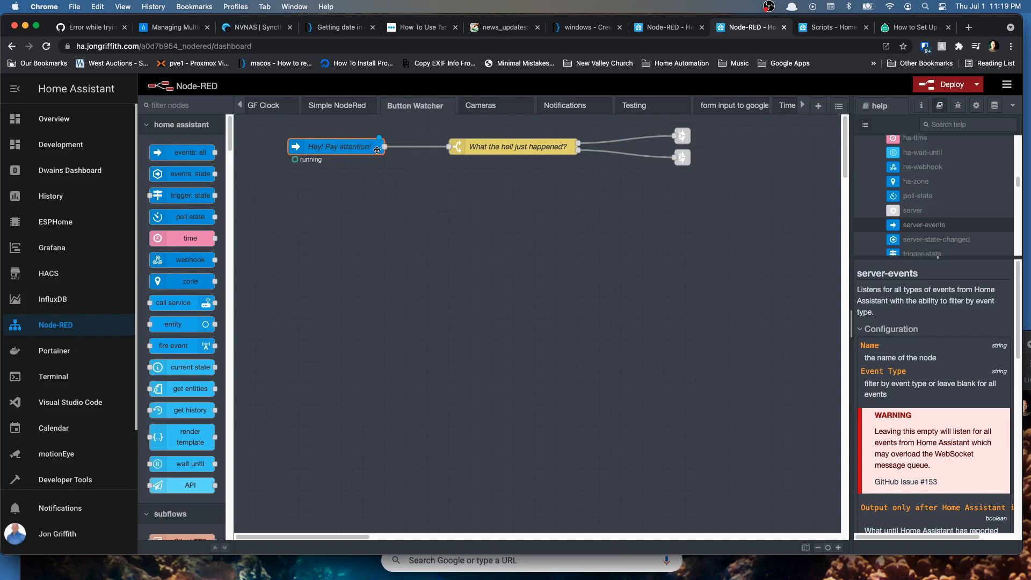
pyautogui.click(502, 147)
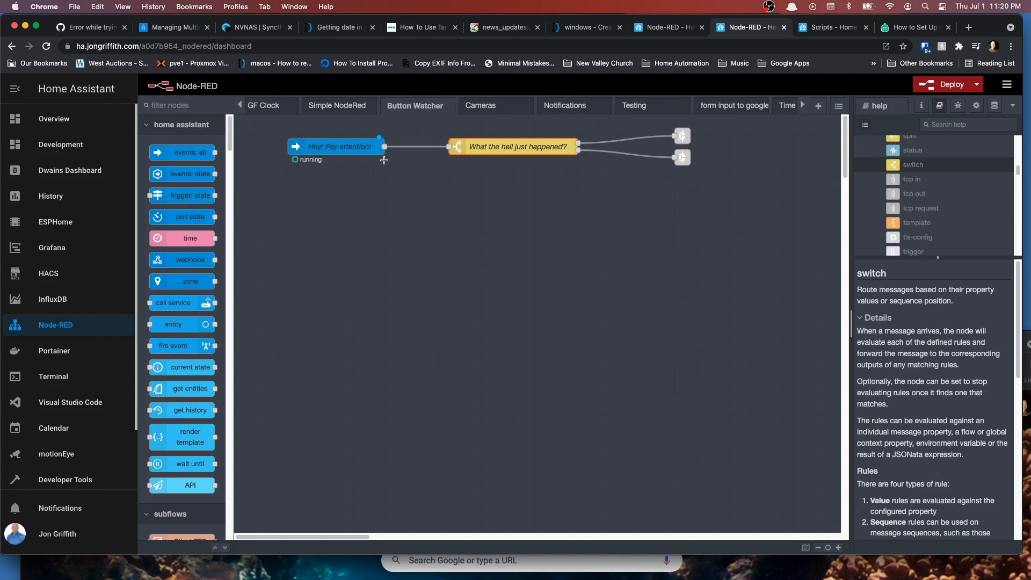
pyautogui.click(341, 153)
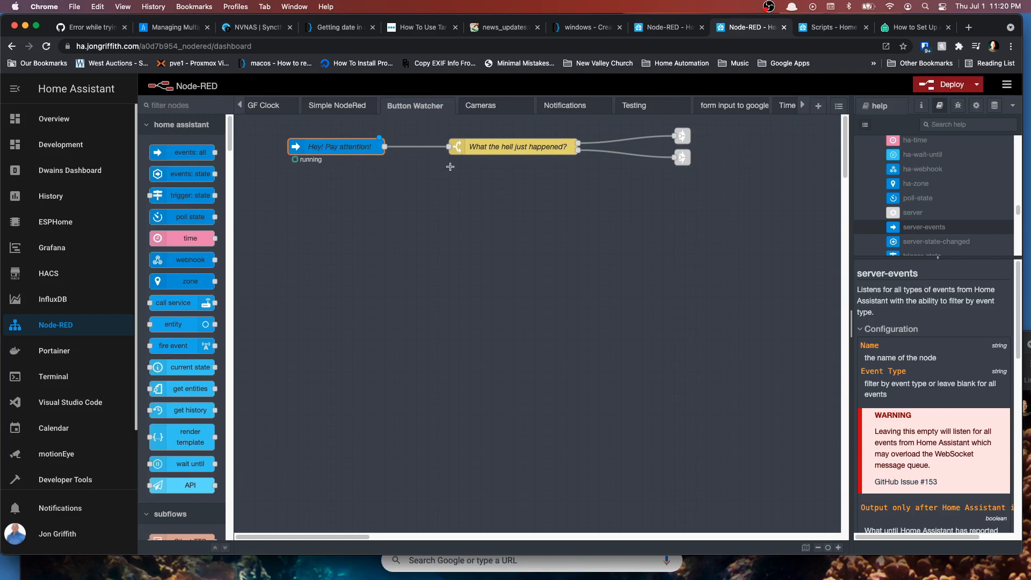
# Examine the payload.event.service_data.entity_id property checked by the What the hell just happened? switch node, and close its properties
pyautogui.doubleClick(494, 148)
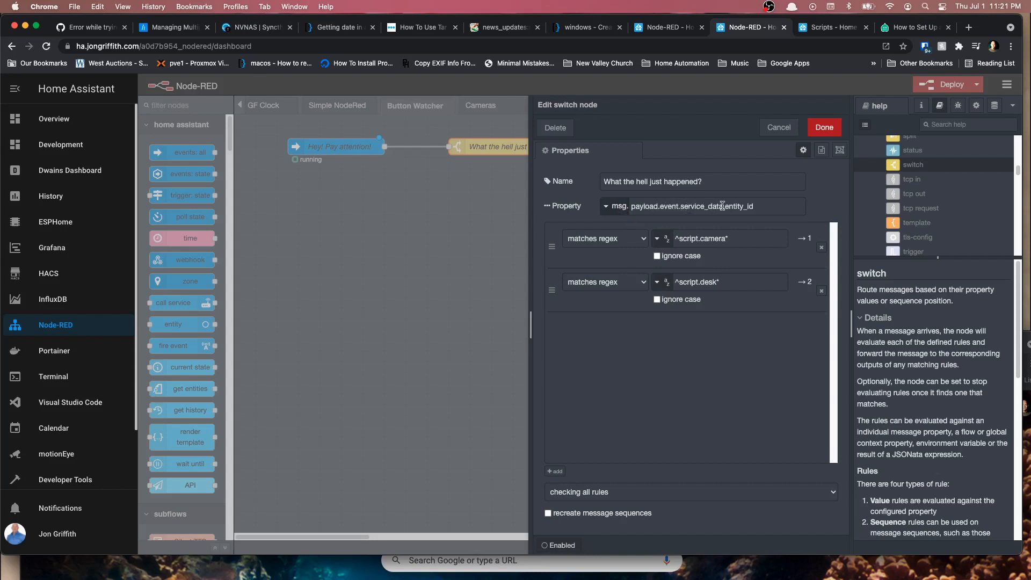
pyautogui.click(759, 205)
pyautogui.moveTo(761, 205); pyautogui.dragTo(630, 208)
pyautogui.click(775, 206)
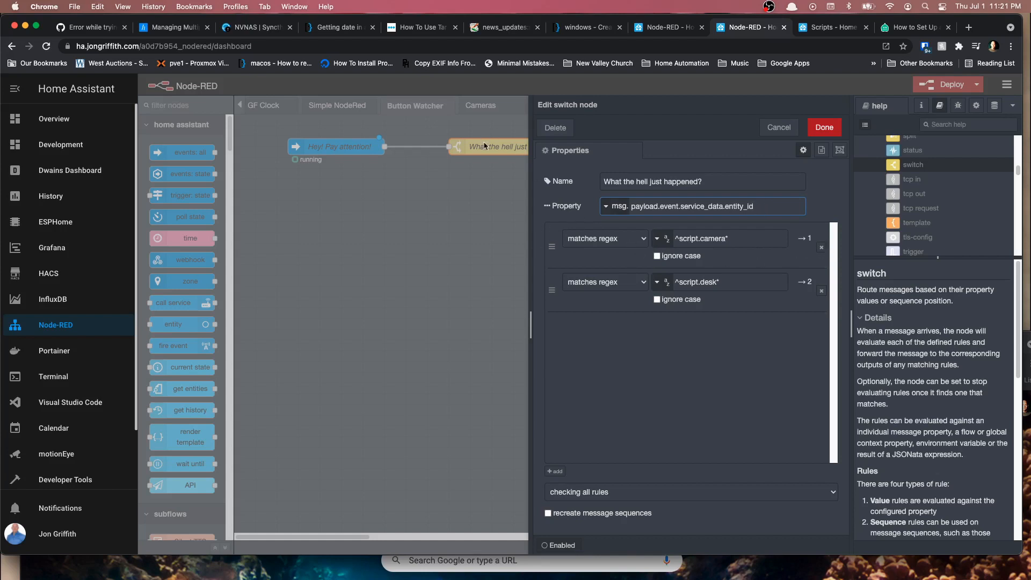
pyautogui.click(825, 127)
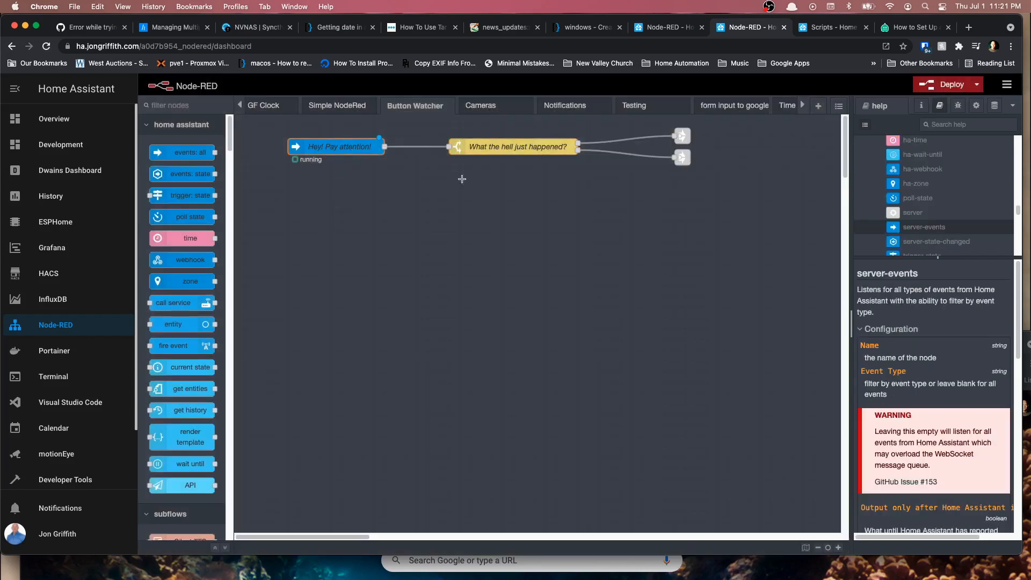
# Reopen the switch node's properties and check the value type options of its first rule, keeping string
pyautogui.click(511, 149)
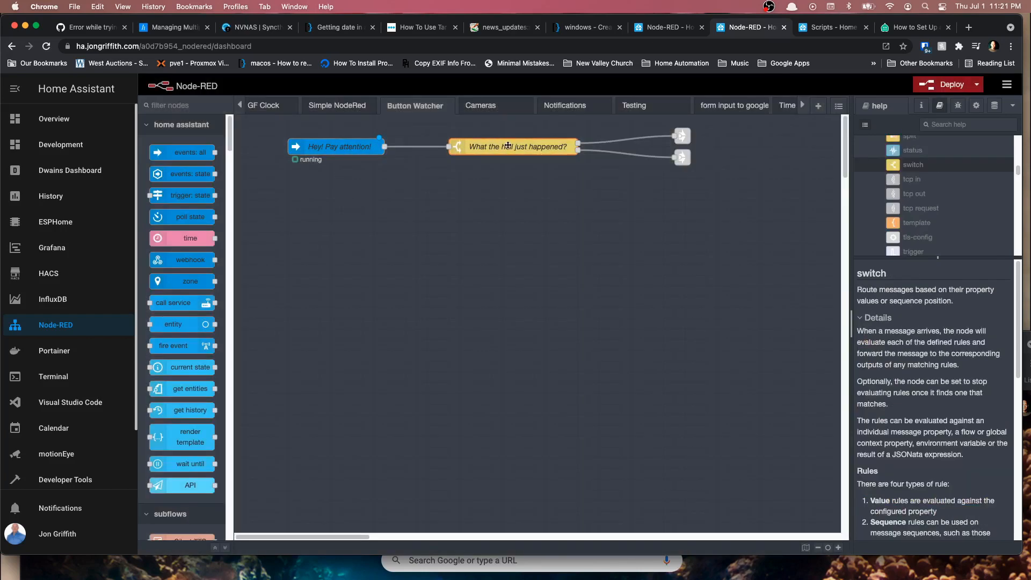
pyautogui.click(343, 149)
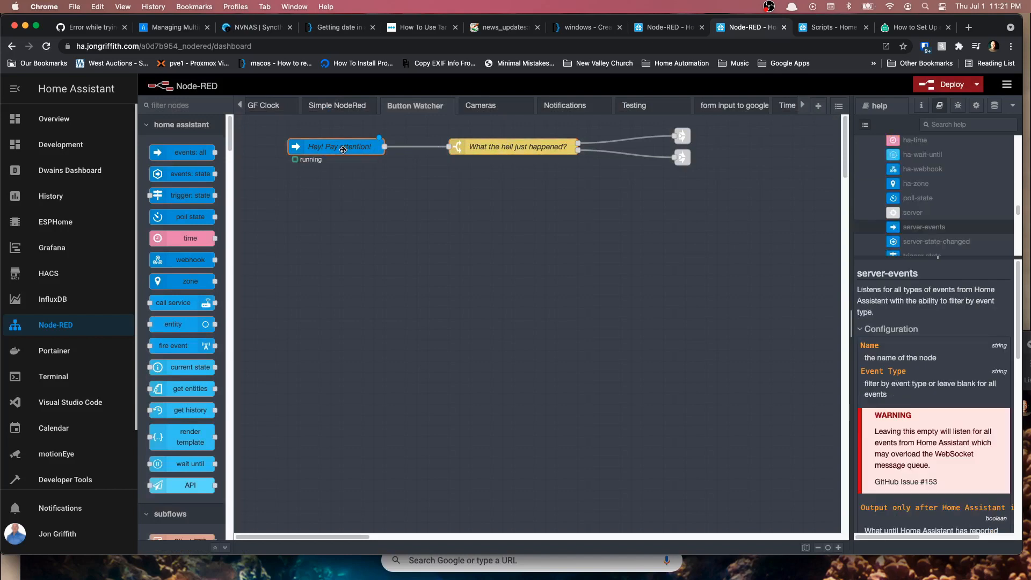
pyautogui.doubleClick(507, 150)
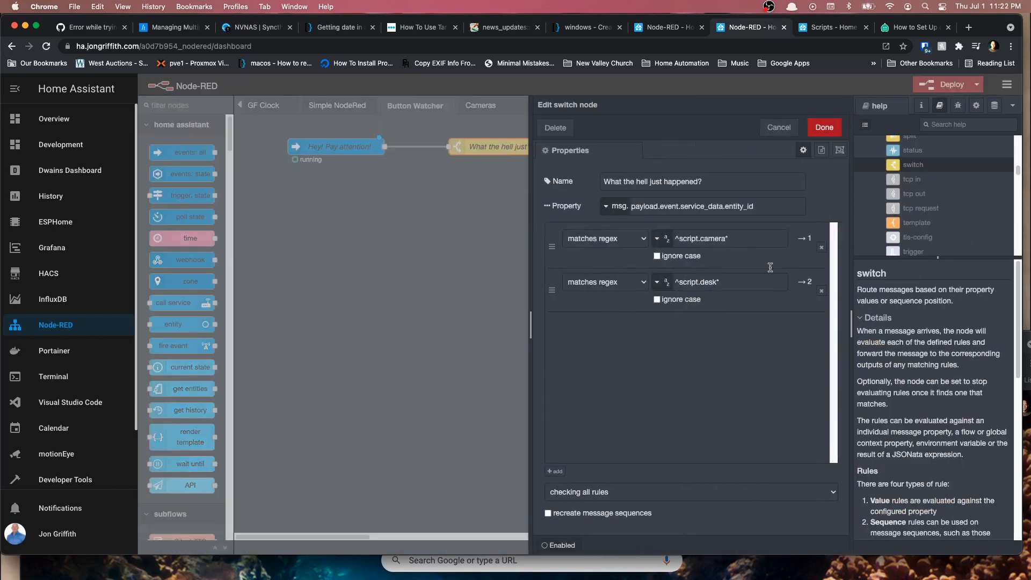
pyautogui.click(787, 204)
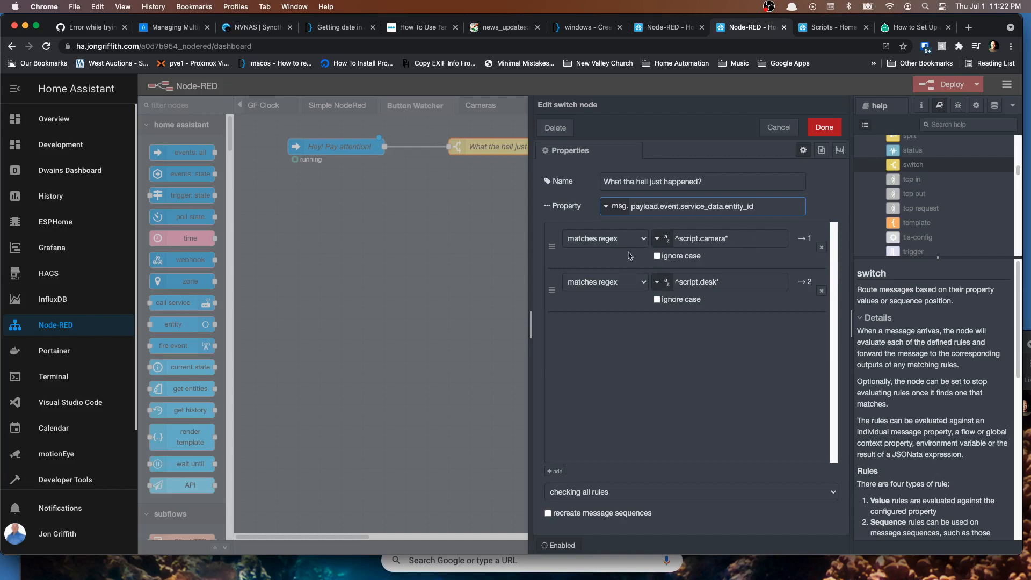
pyautogui.click(657, 240)
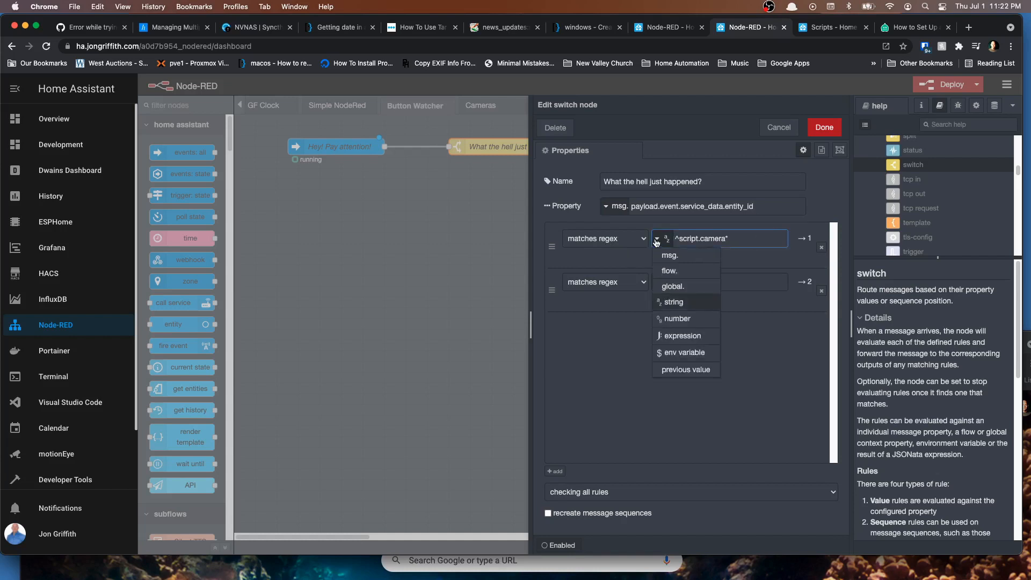
pyautogui.click(662, 304)
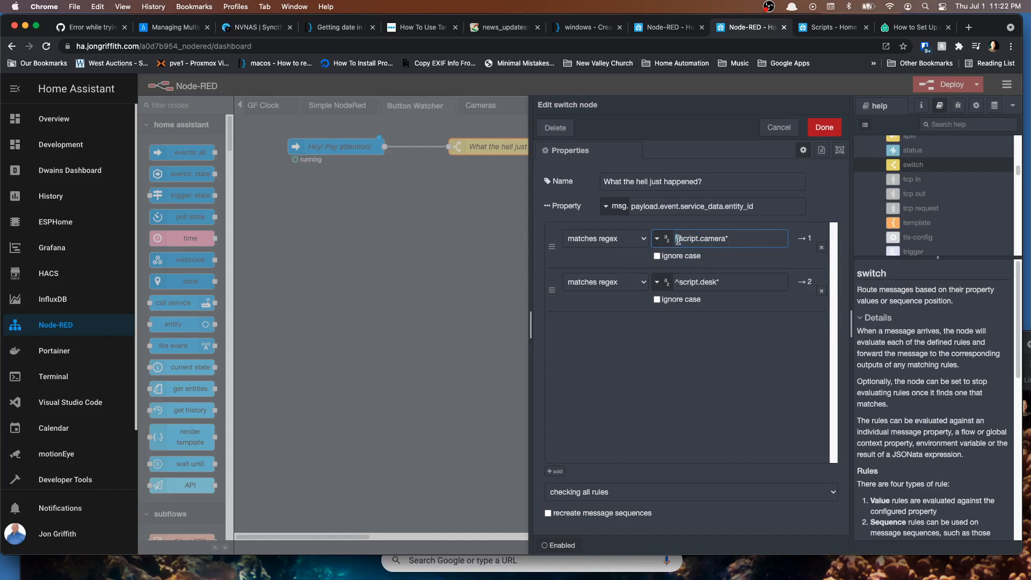
# Examine the ^script.camera* and ^script.desk* regex patterns in the switch node's rules, and close its properties
pyautogui.moveTo(679, 239); pyautogui.dragTo(700, 241)
pyautogui.click(726, 238)
pyautogui.moveTo(726, 240); pyautogui.dragTo(735, 240)
pyautogui.press('BackSpace')
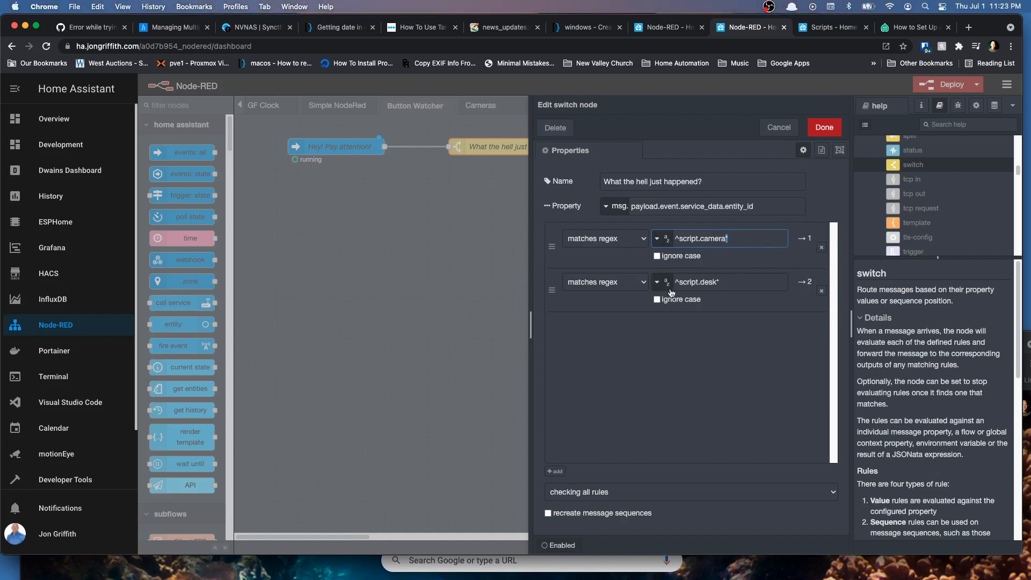
pyautogui.click(719, 283)
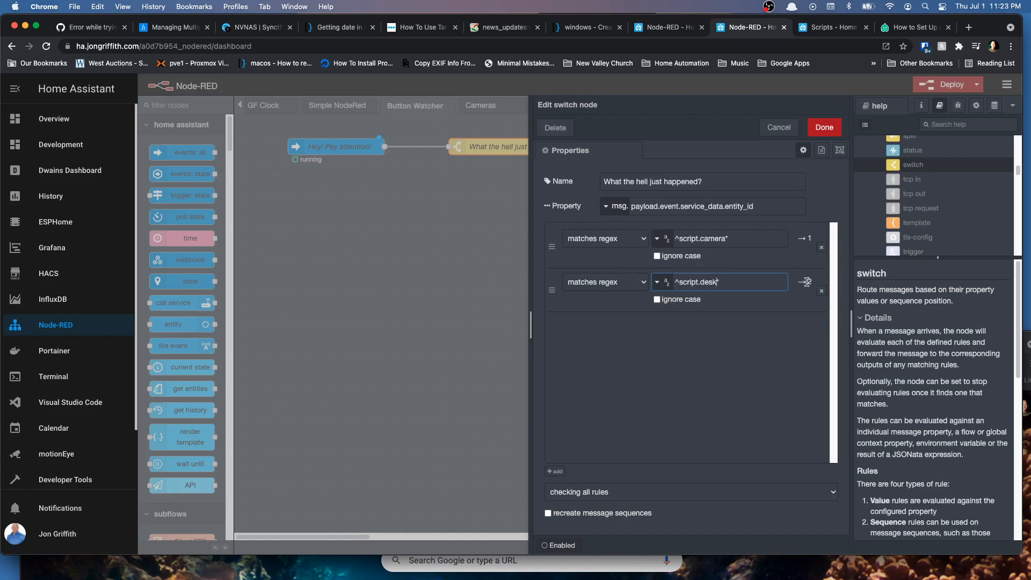
pyautogui.click(824, 129)
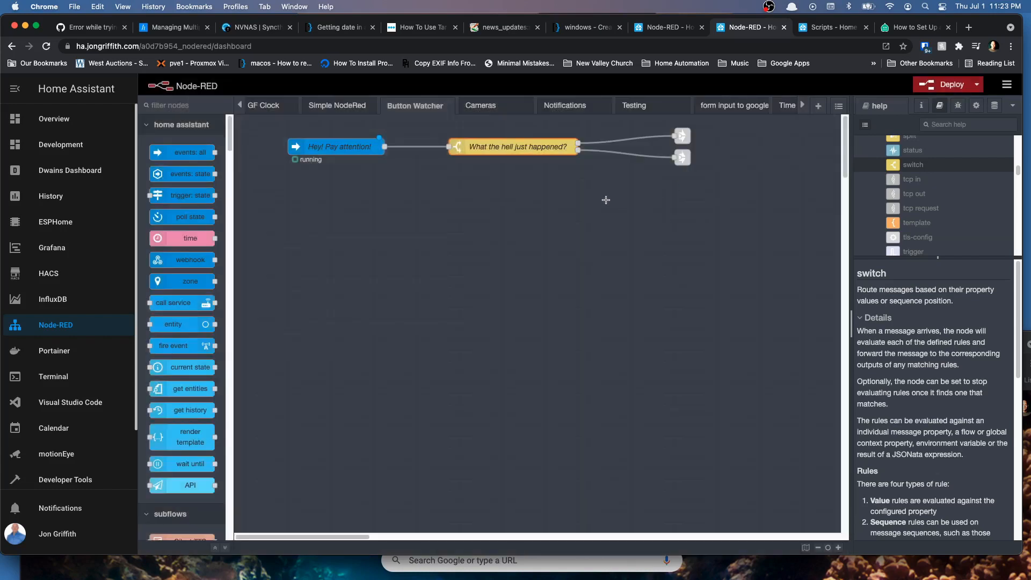
# Recheck the switch node's rules and deploy the updated Button Watcher flow
pyautogui.doubleClick(505, 144)
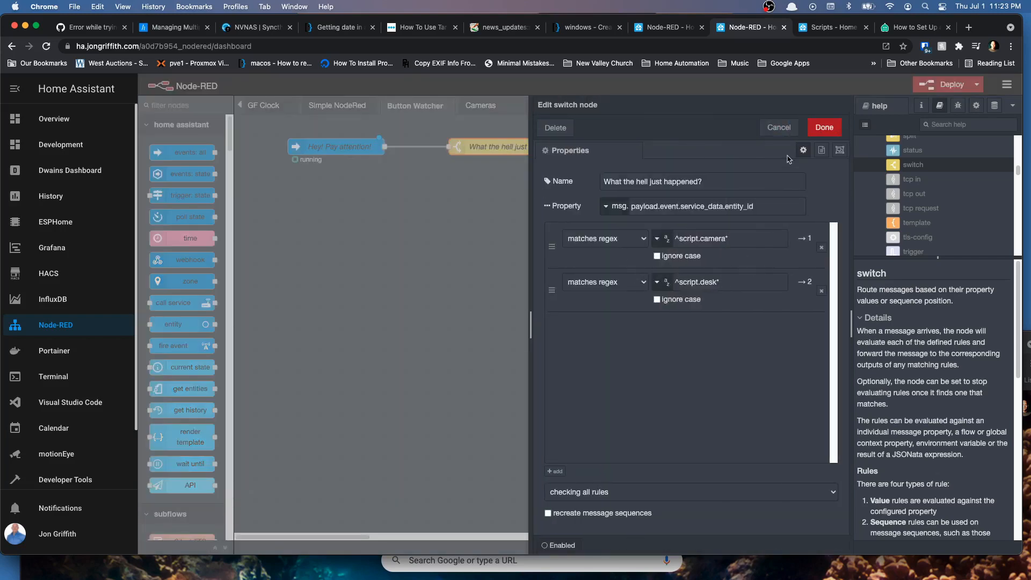
pyautogui.click(824, 127)
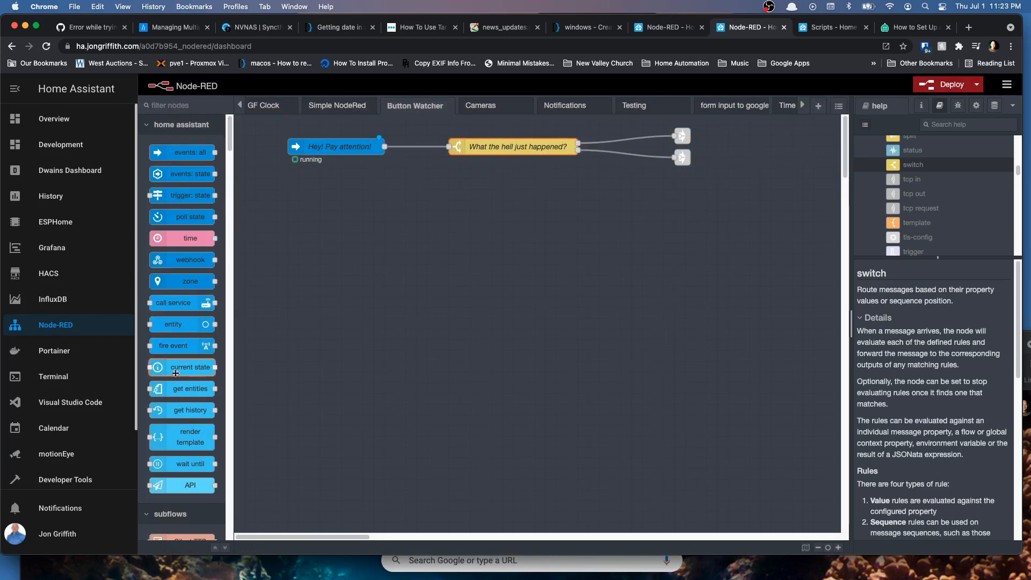
pyautogui.click(948, 84)
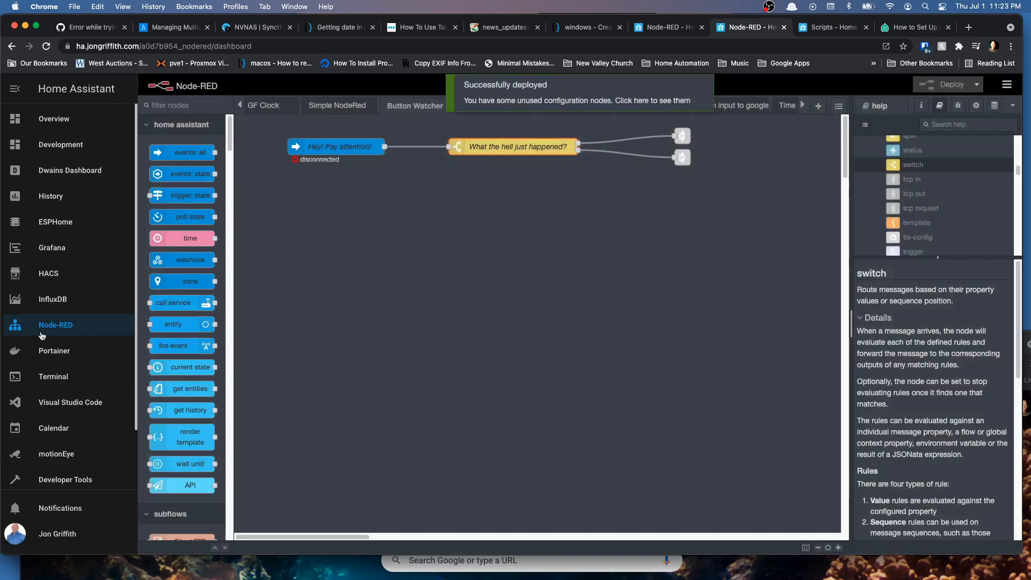
# Switch to Visual Studio Code and compare the desk_up, desk_down and desk_stop script names in scripts.yaml with the switch rule's desk pattern
pyautogui.click(54, 410)
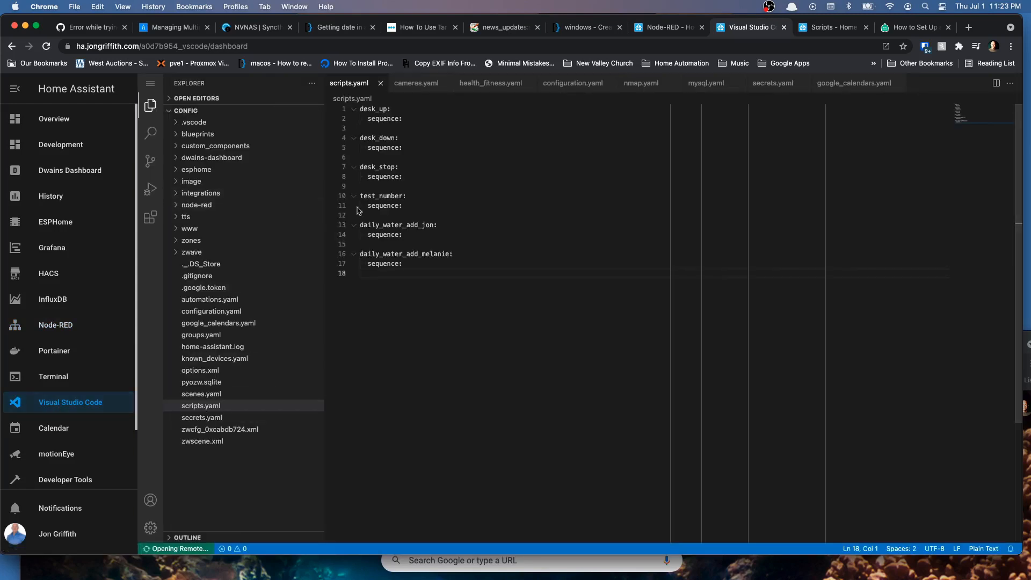
pyautogui.click(359, 110)
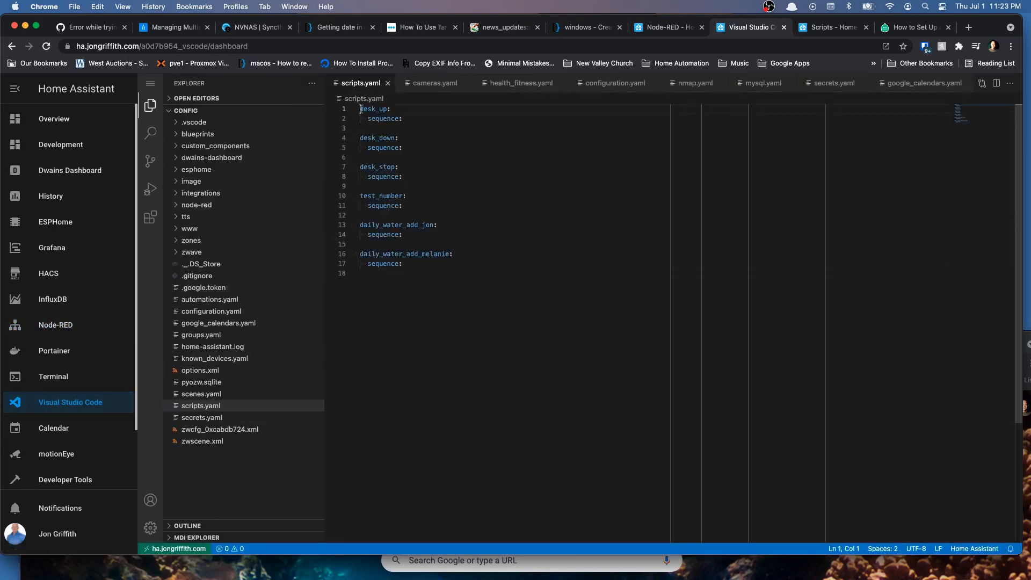
pyautogui.click(407, 109)
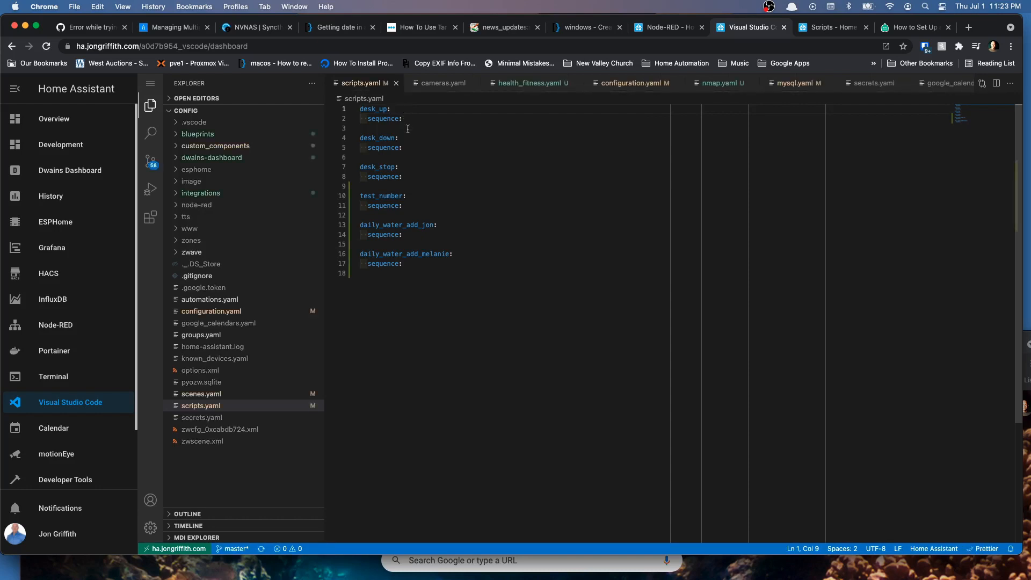
pyautogui.click(393, 168)
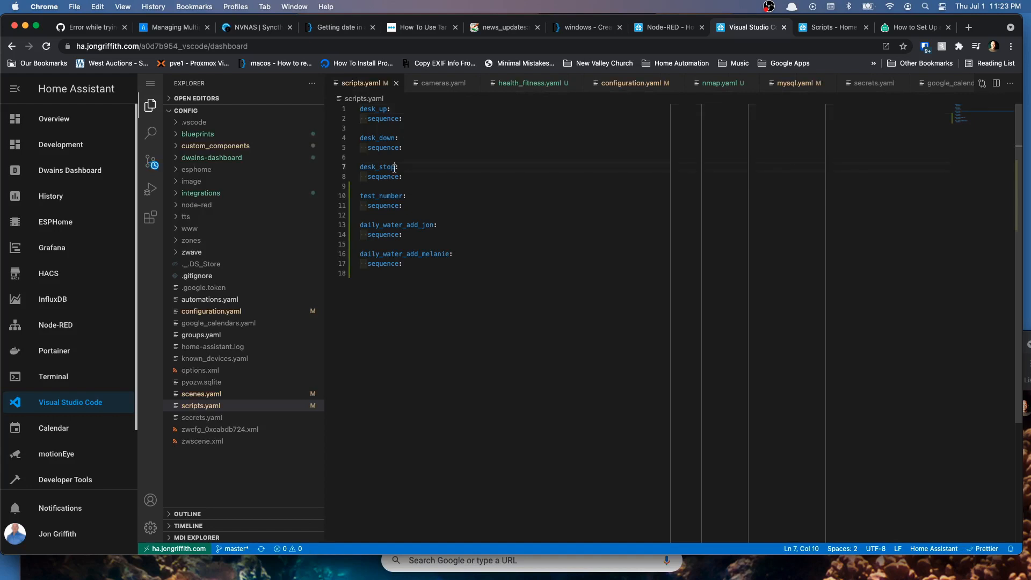
pyautogui.click(379, 109)
pyautogui.click(382, 138)
pyautogui.click(390, 168)
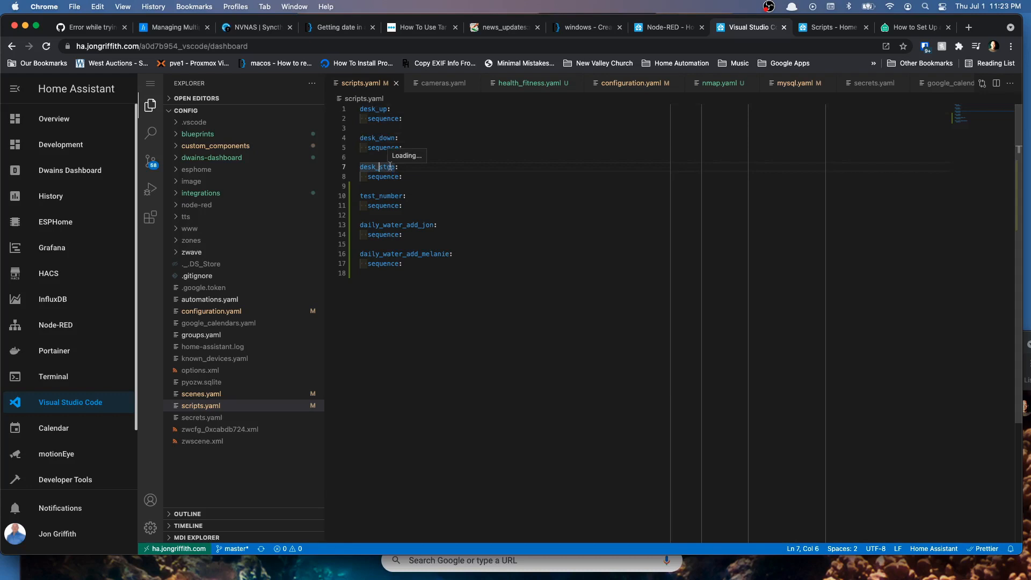
pyautogui.click(398, 166)
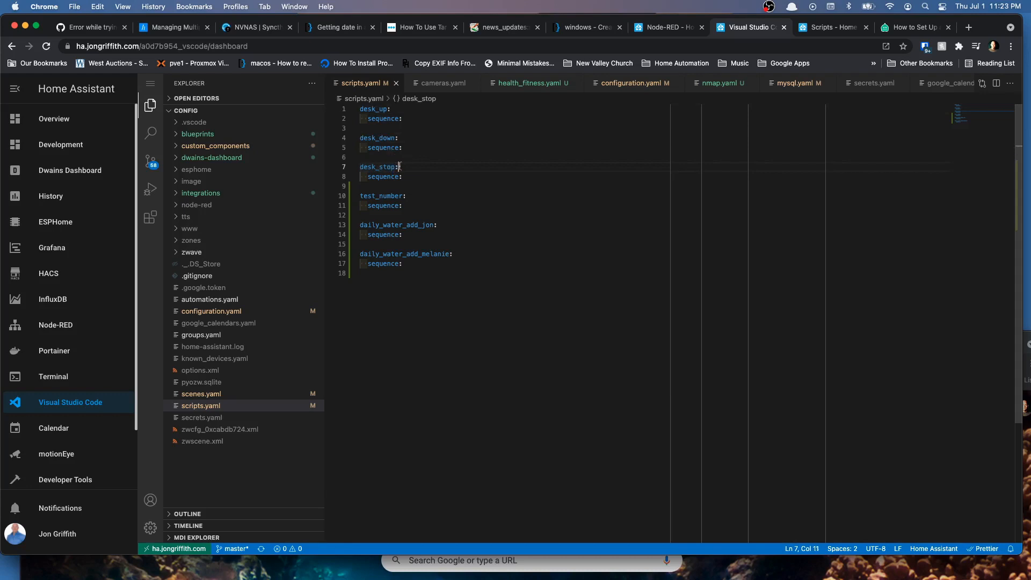
pyautogui.click(362, 109)
pyautogui.click(361, 139)
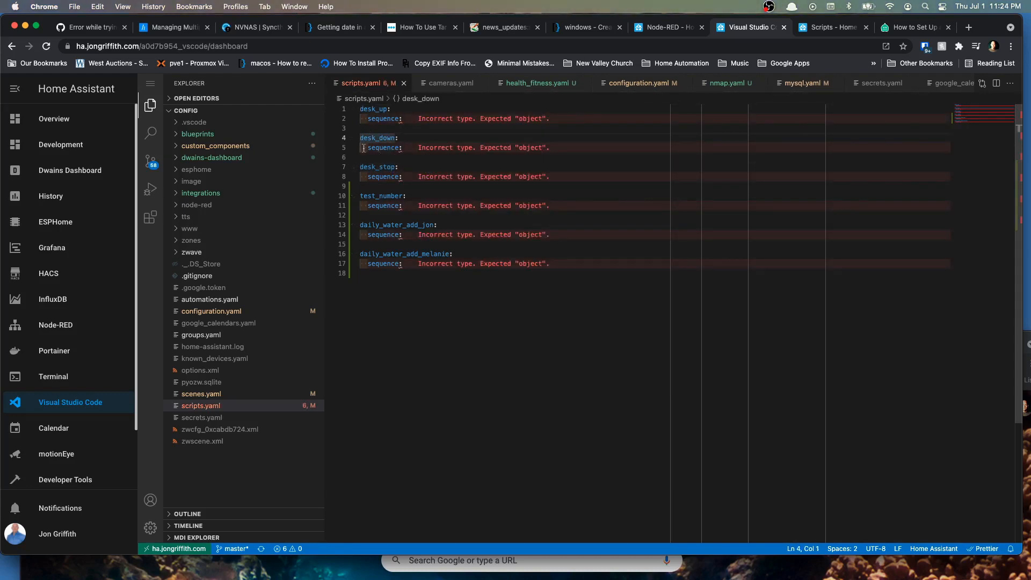
# Check the desk prefix of the desk_stop script name in scripts.yaml
pyautogui.click(361, 167)
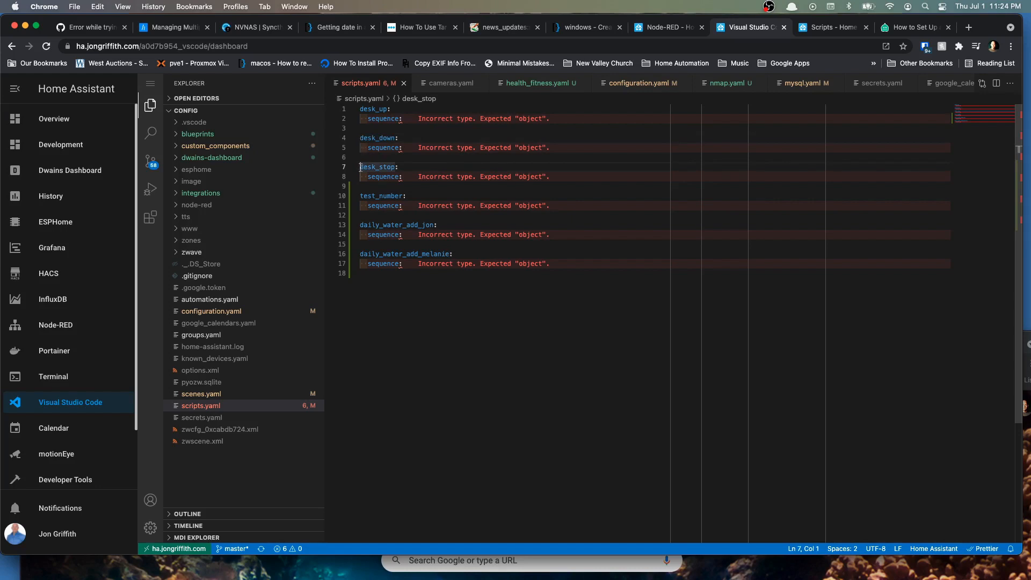
pyautogui.moveTo(361, 167); pyautogui.dragTo(375, 168)
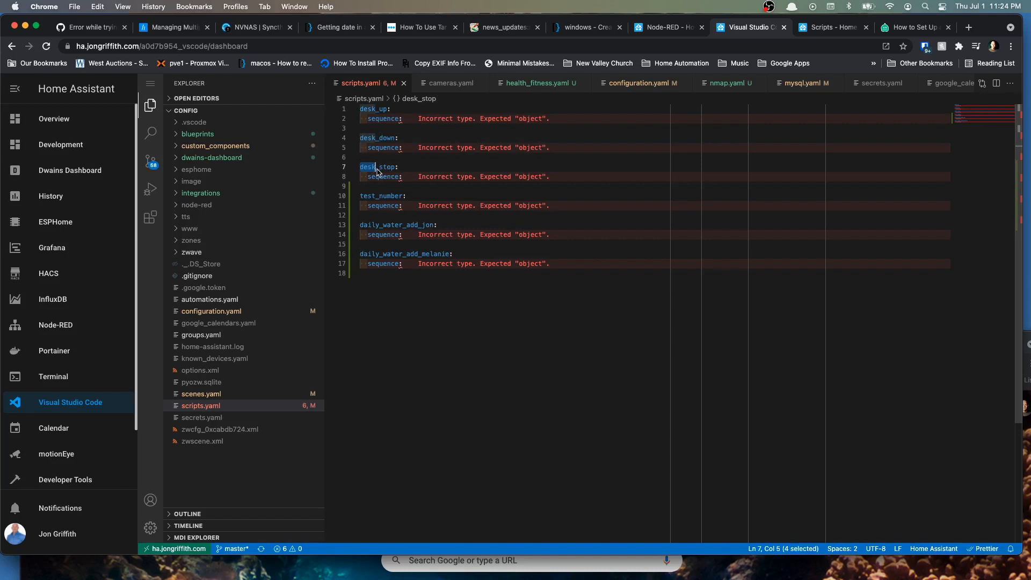
pyautogui.click(379, 168)
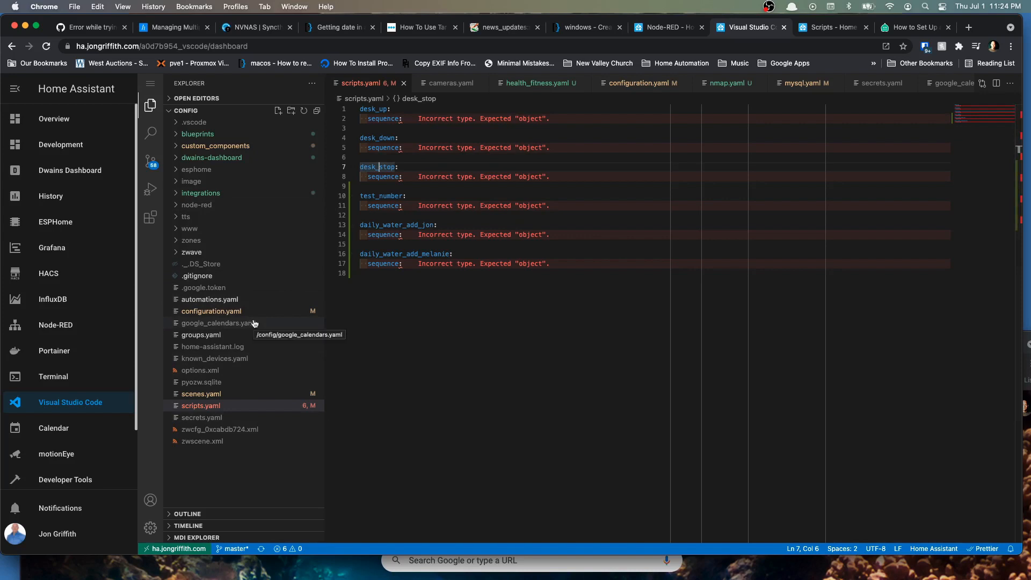
# Switch to Node-RED, search the flows for "button" and open the Button Watcher flow
pyautogui.click(51, 334)
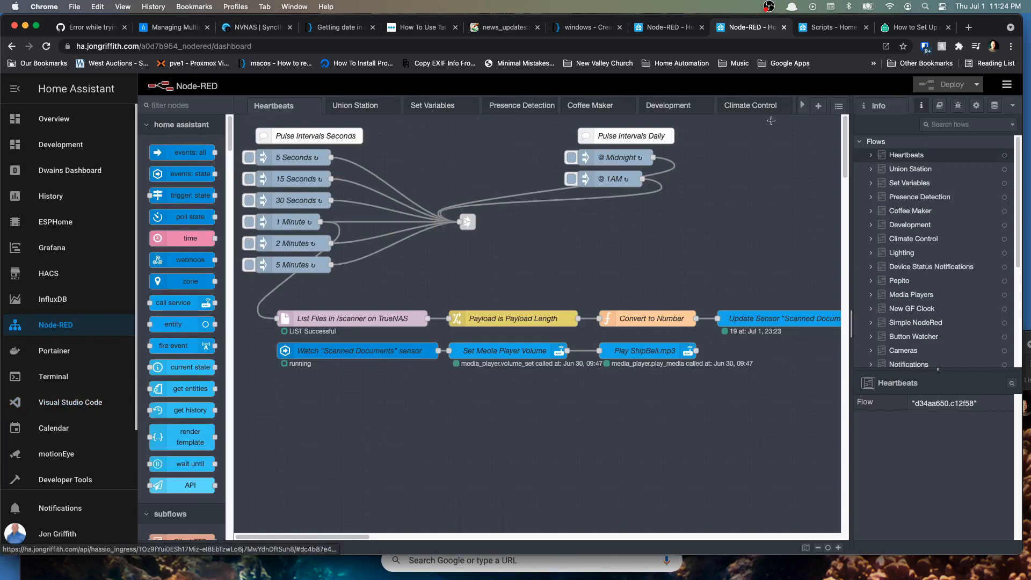
pyautogui.press('super+f')
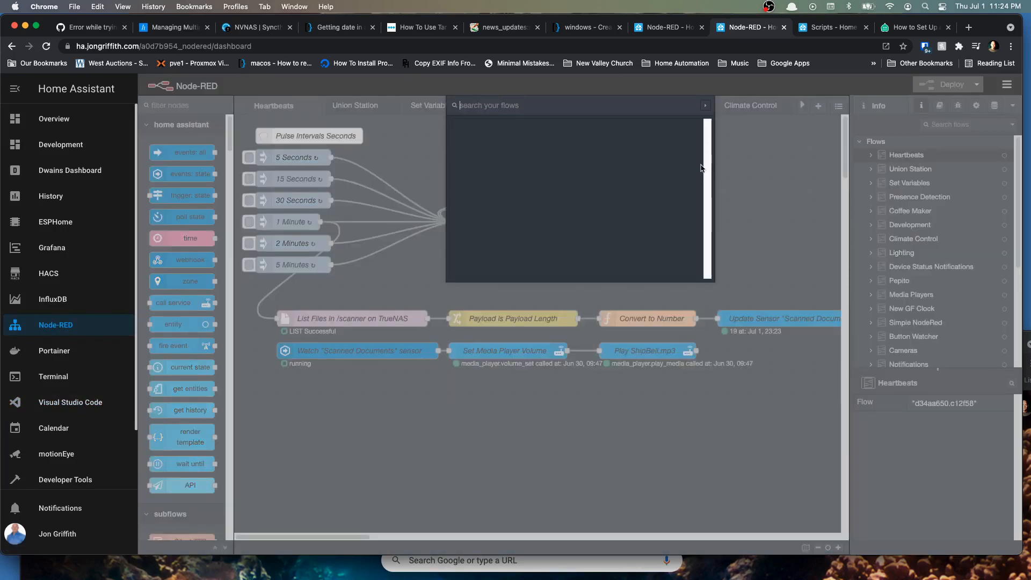
pyautogui.write('button')
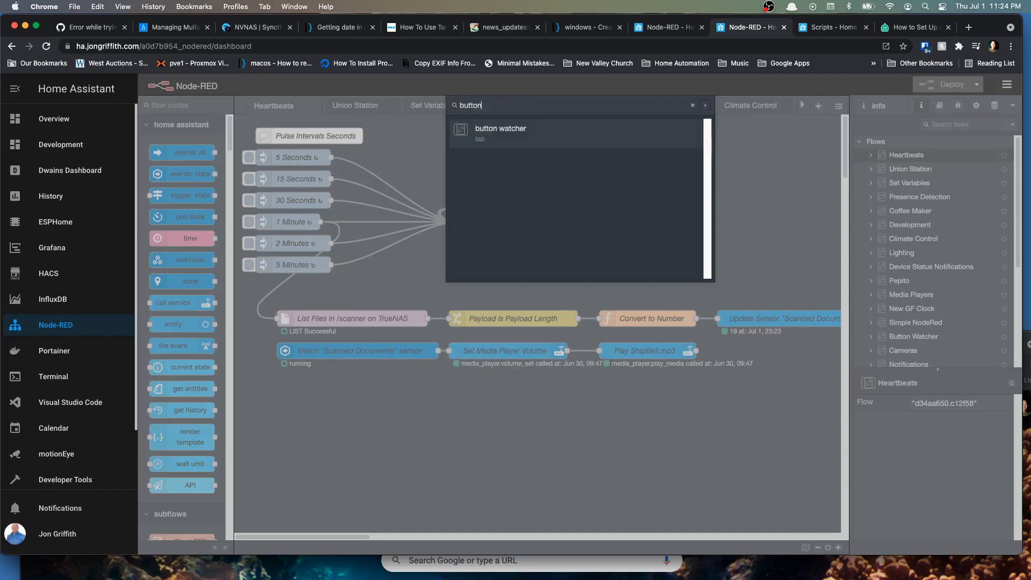
pyautogui.click(504, 134)
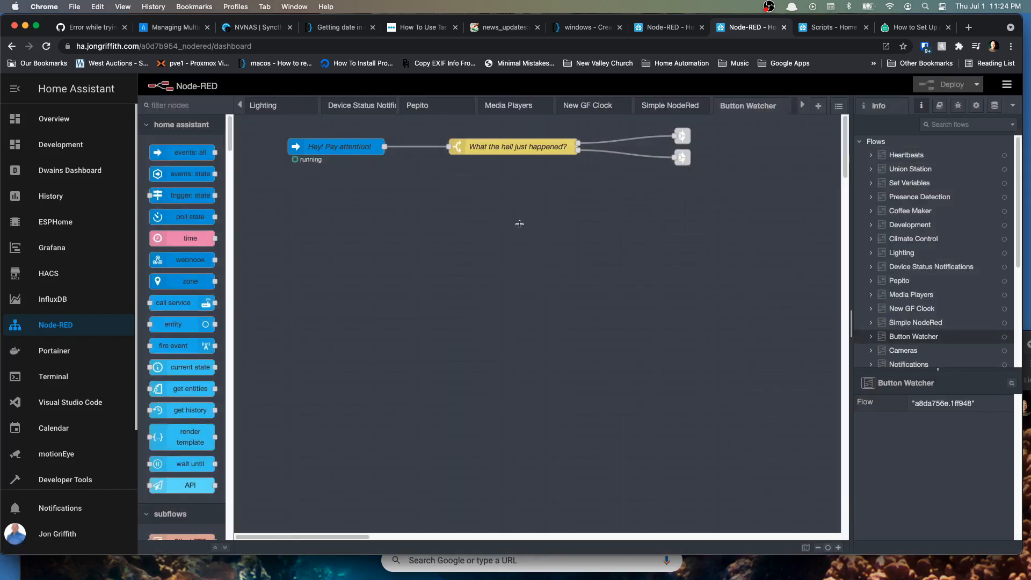
# Review the switch node's rules and the call_service event type of the "Hey! Pay attention!" events node
pyautogui.doubleClick(527, 146)
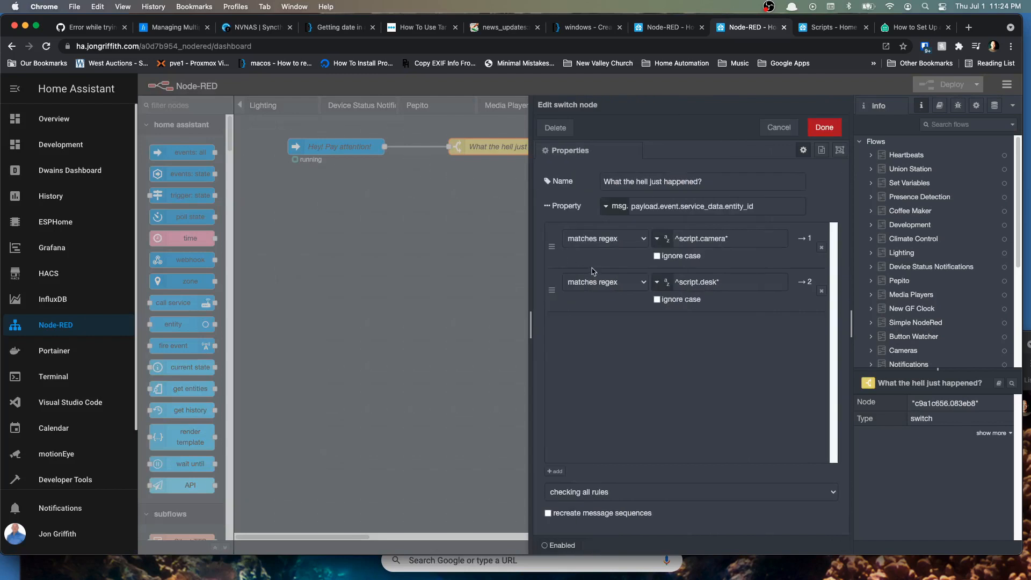
pyautogui.press('Escape')
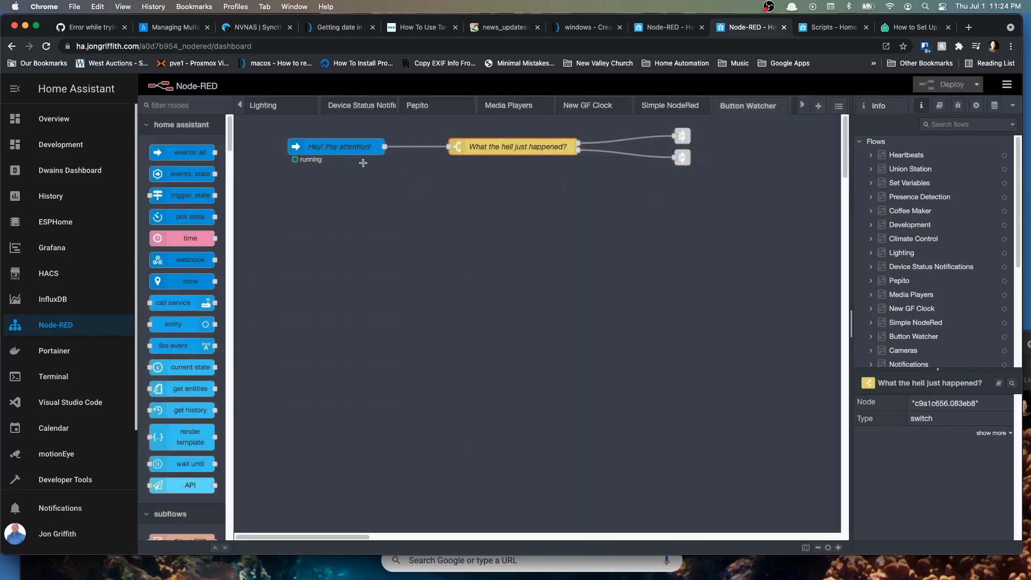
pyautogui.doubleClick(345, 146)
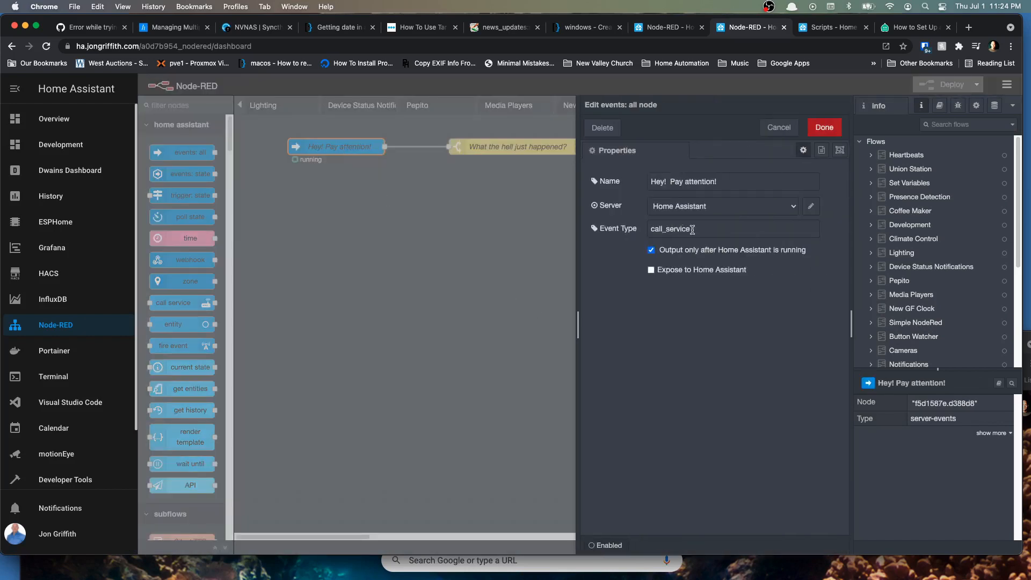
pyautogui.click(825, 127)
# Examine the entity_id property path in the "What the hell just happened?" switch node and close its properties
pyautogui.doubleClick(514, 147)
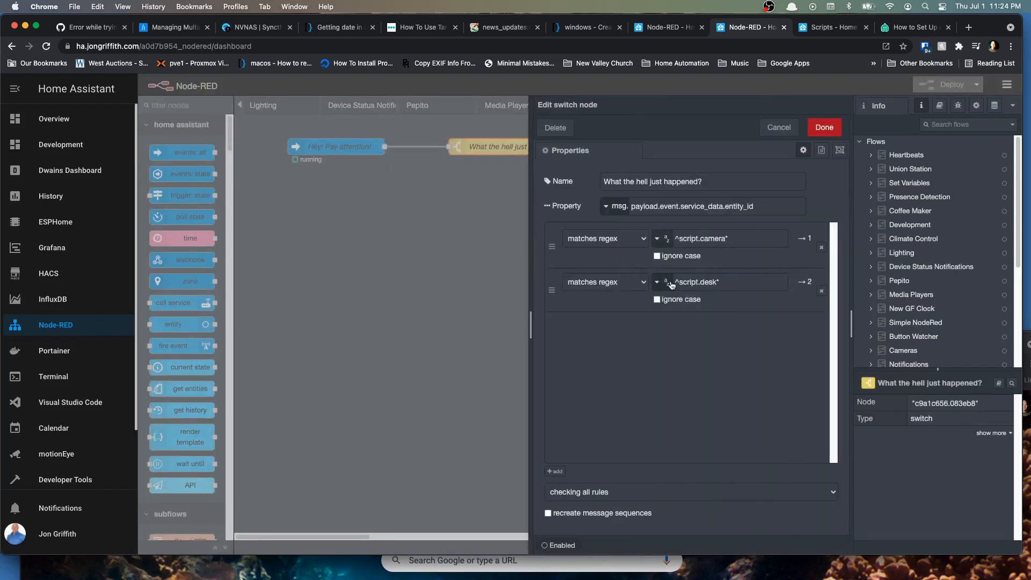
pyautogui.moveTo(755, 207); pyautogui.dragTo(733, 206)
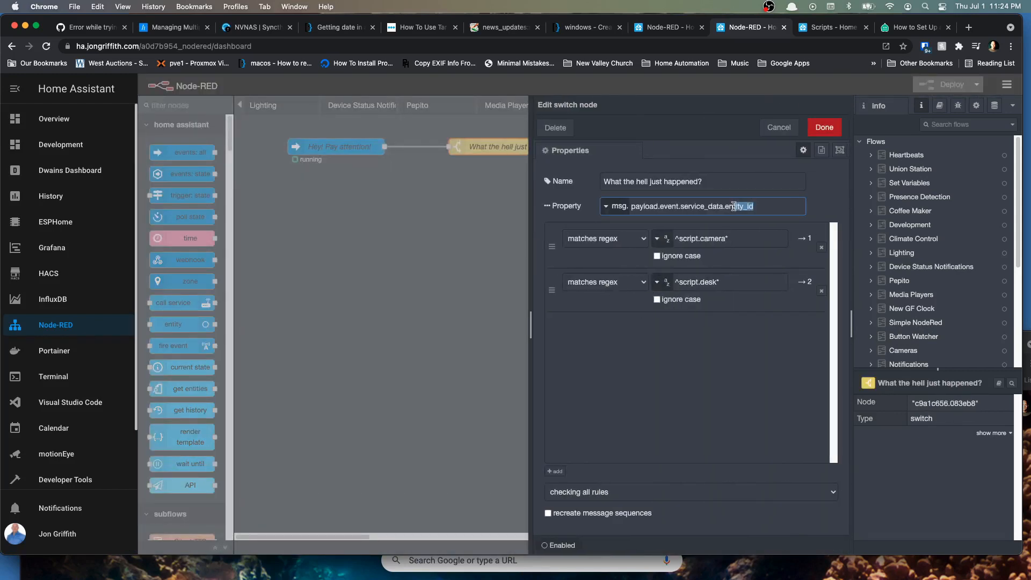
pyautogui.click(734, 207)
pyautogui.click(825, 127)
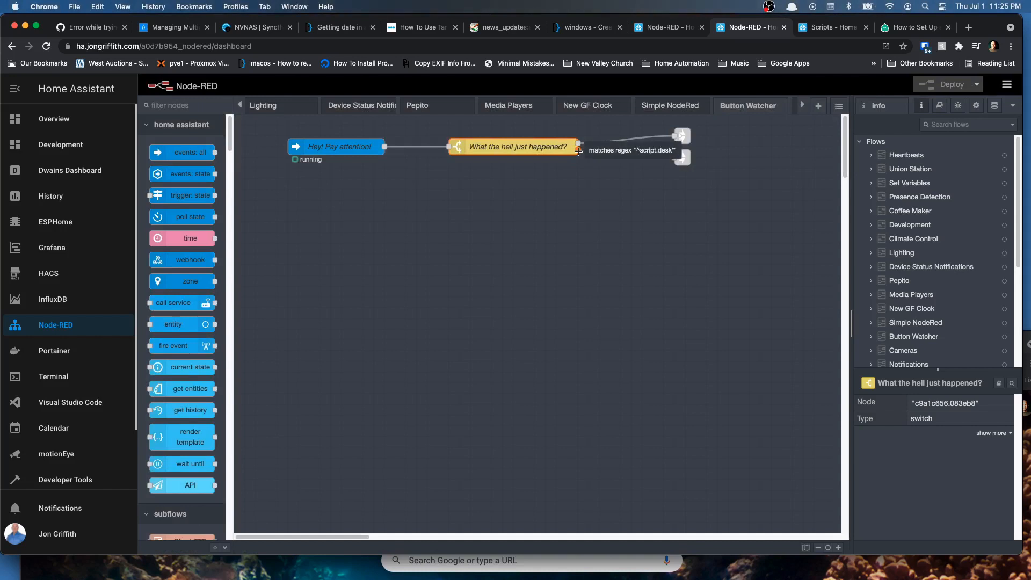
# Move the link out node on the switch's desk output below and away from the camera link out node
pyautogui.moveTo(578, 151); pyautogui.dragTo(645, 222)
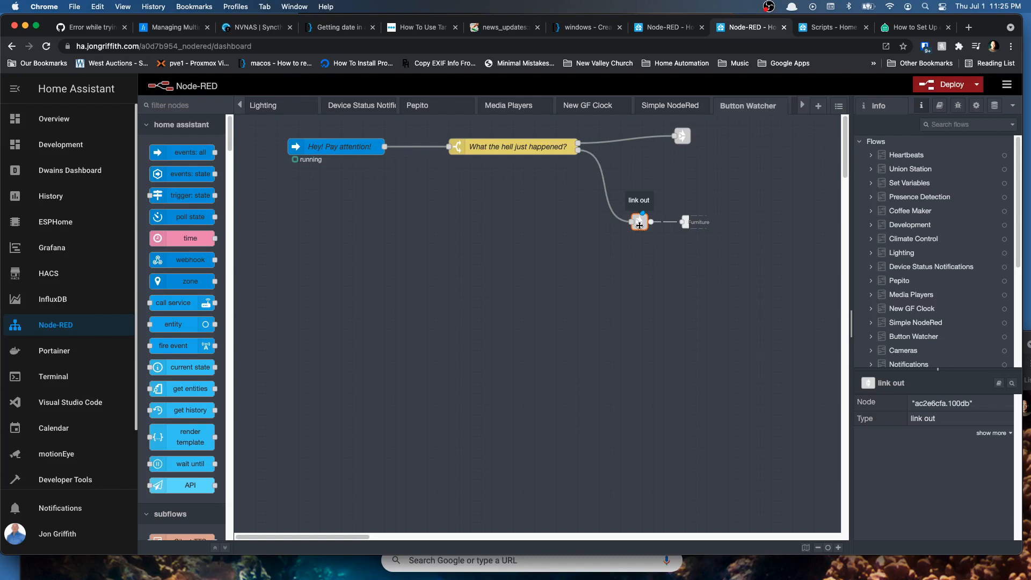
pyautogui.moveTo(640, 226); pyautogui.dragTo(637, 217)
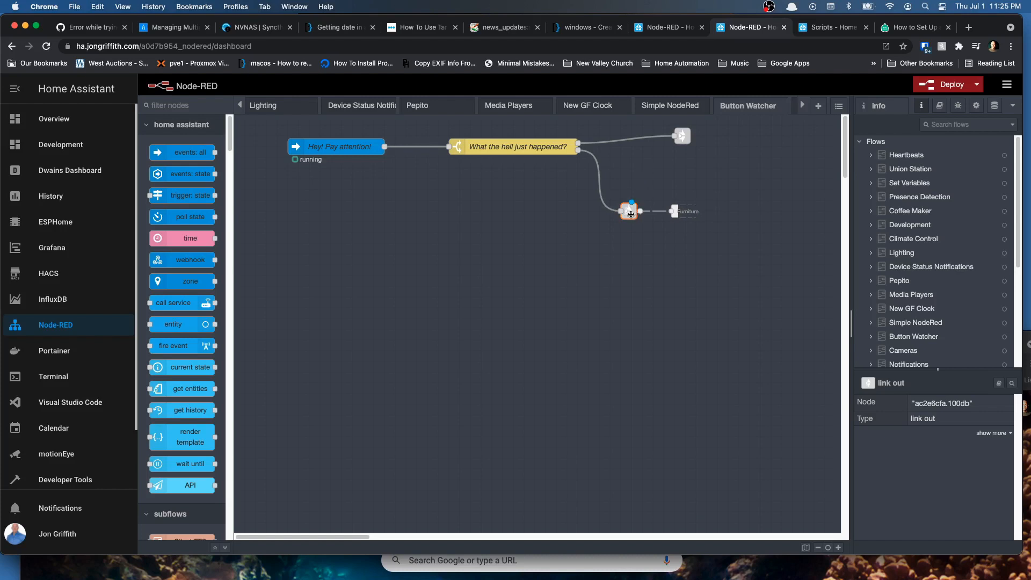
pyautogui.moveTo(634, 215); pyautogui.dragTo(633, 199)
# Check the desk link out node's list of targets down to Standing Desk in the Furniture flow, and close its properties
pyautogui.doubleClick(634, 199)
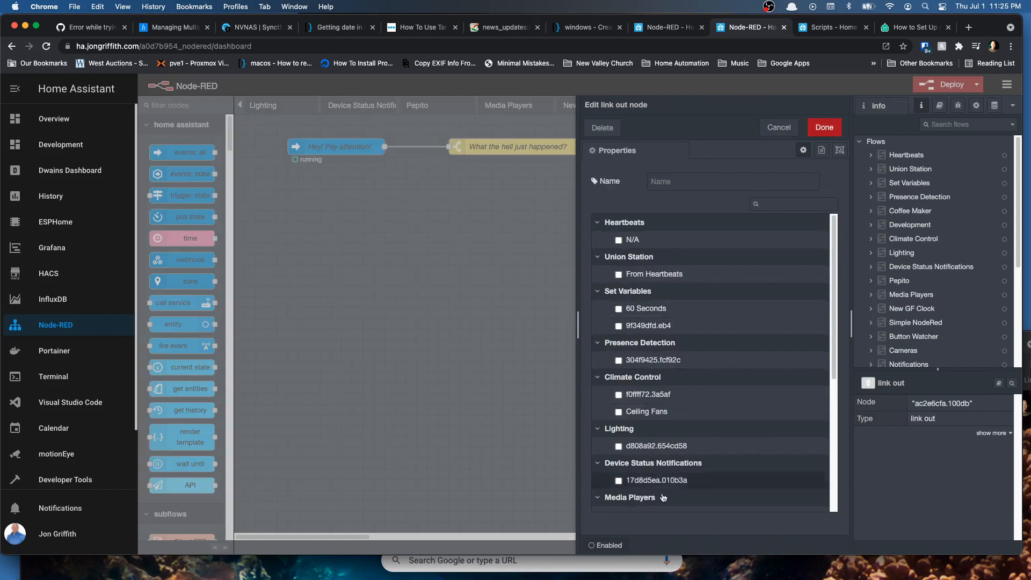
pyautogui.scroll(-2, 682, 455)
pyautogui.scroll(-5, 682, 454)
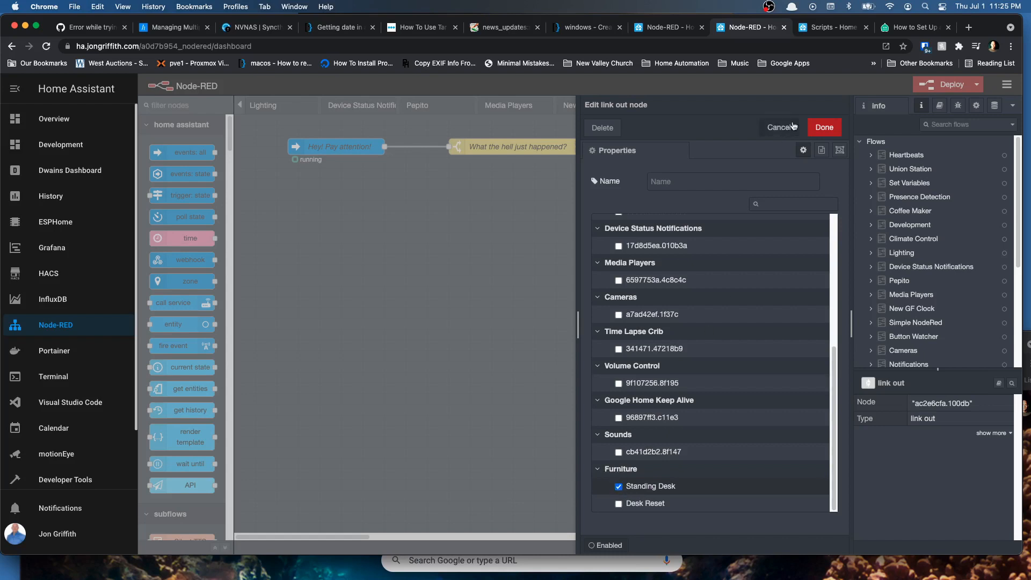
pyautogui.click(824, 128)
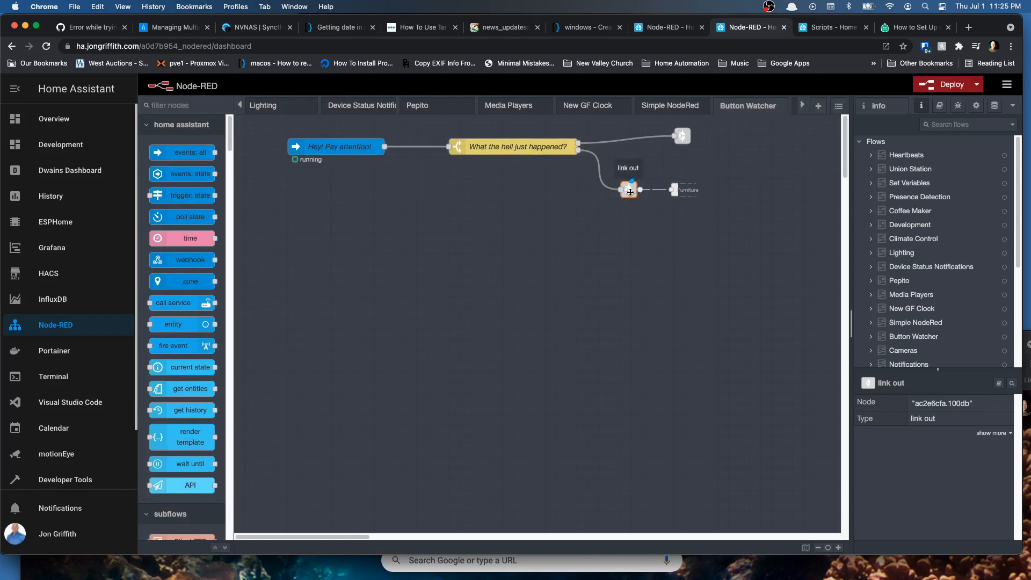
# Follow the desk link between the Button Watcher and Furniture flows, ending at the Standing Desk link in node
pyautogui.click(681, 197)
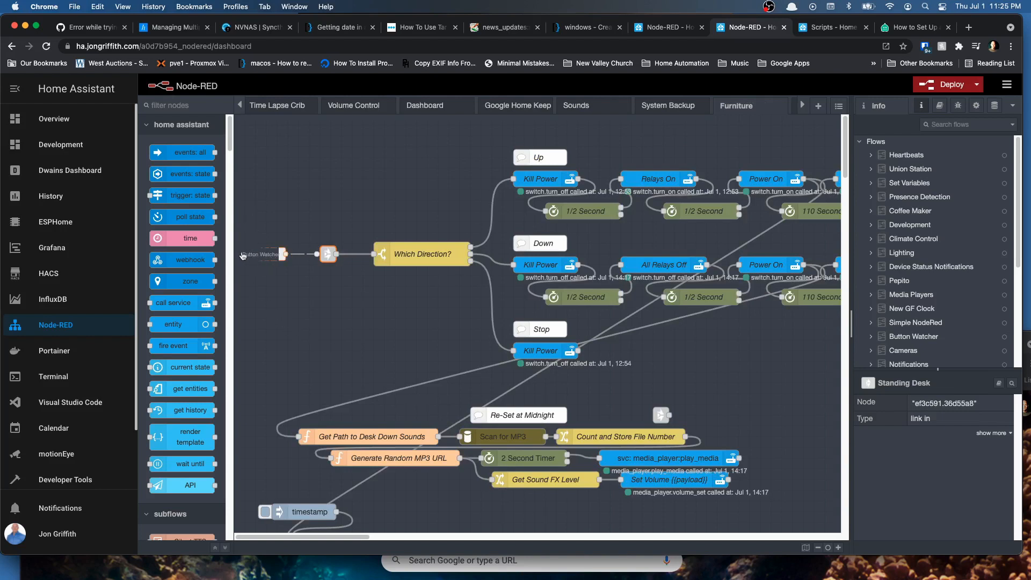
pyautogui.click(258, 258)
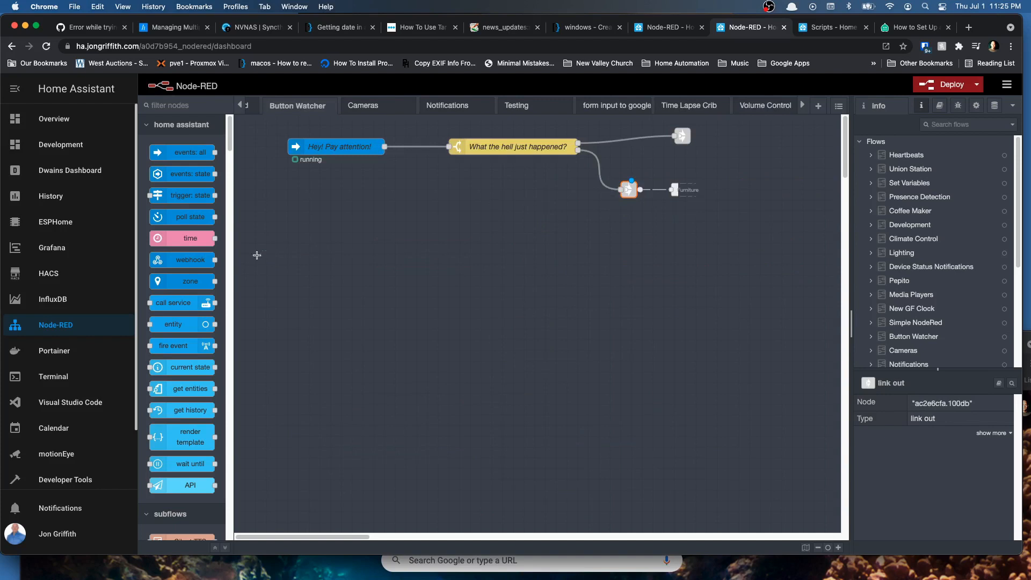
pyautogui.click(686, 193)
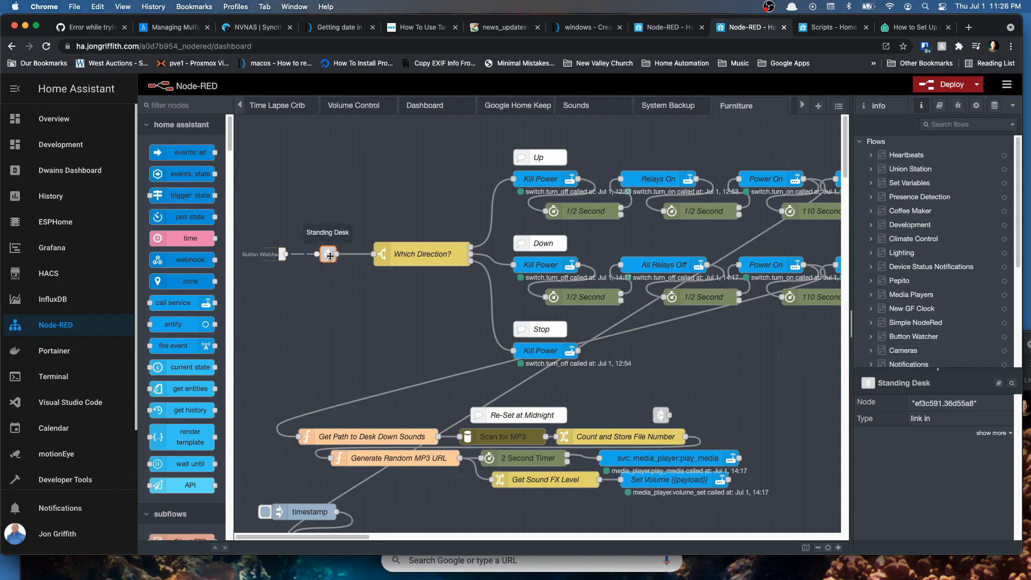
# Examine the "Which Direction?" switch node's entity_id property and its script.desk_up, script.desk_down and script.desk_stop rules, and close its properties
pyautogui.click(412, 255)
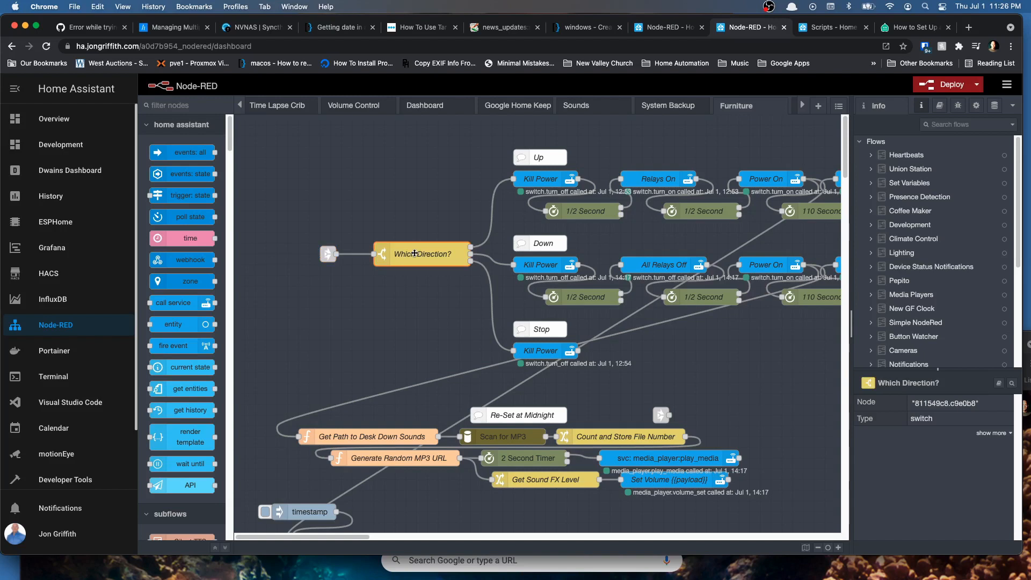
pyautogui.doubleClick(413, 254)
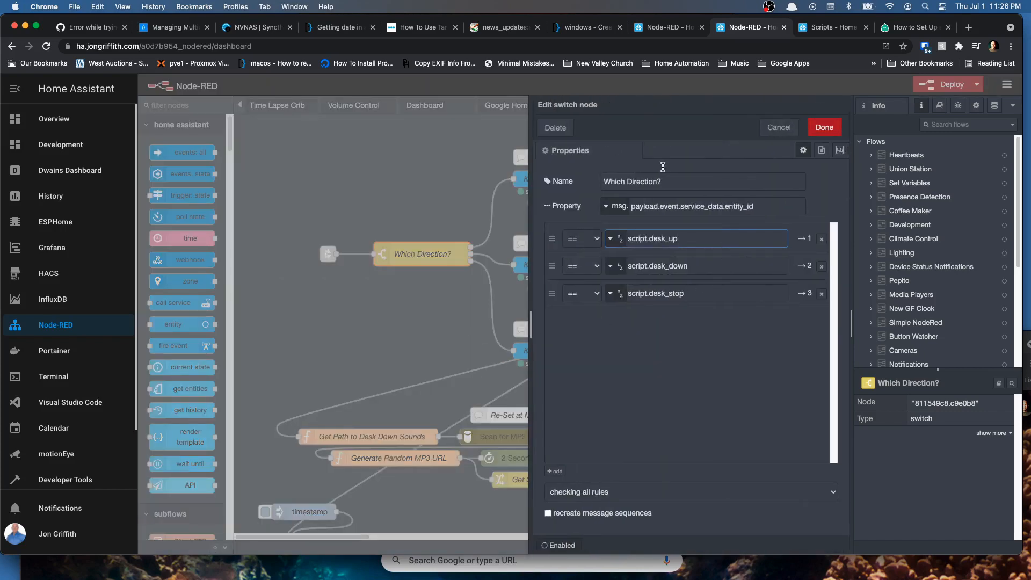
pyautogui.click(659, 181)
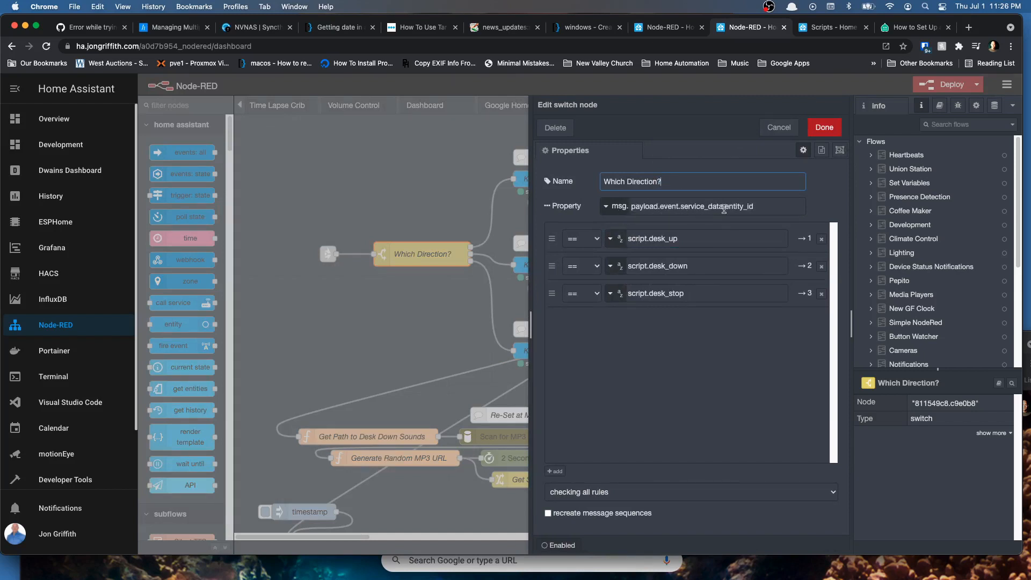
pyautogui.click(760, 209)
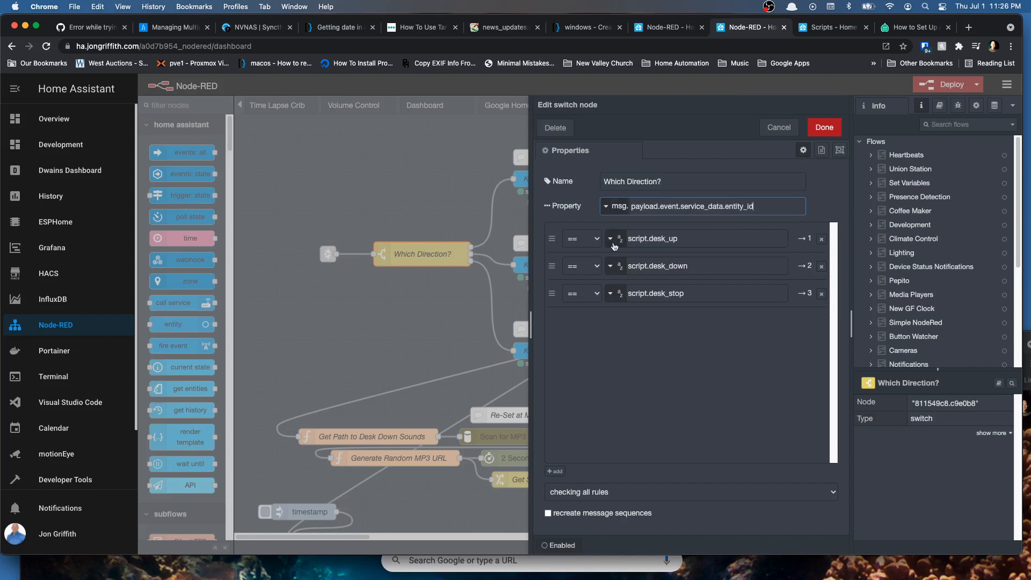
pyautogui.click(674, 239)
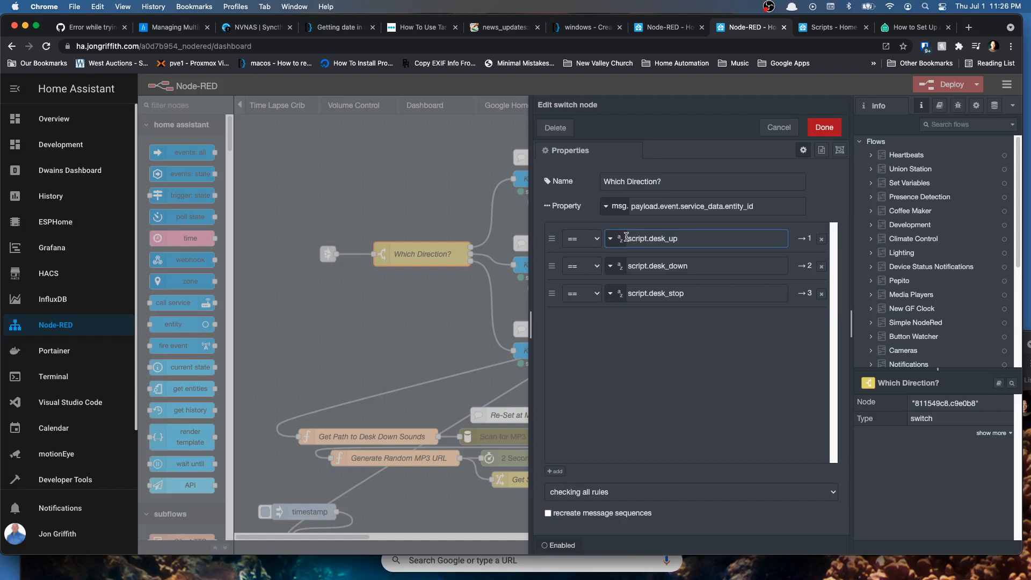
pyautogui.click(824, 127)
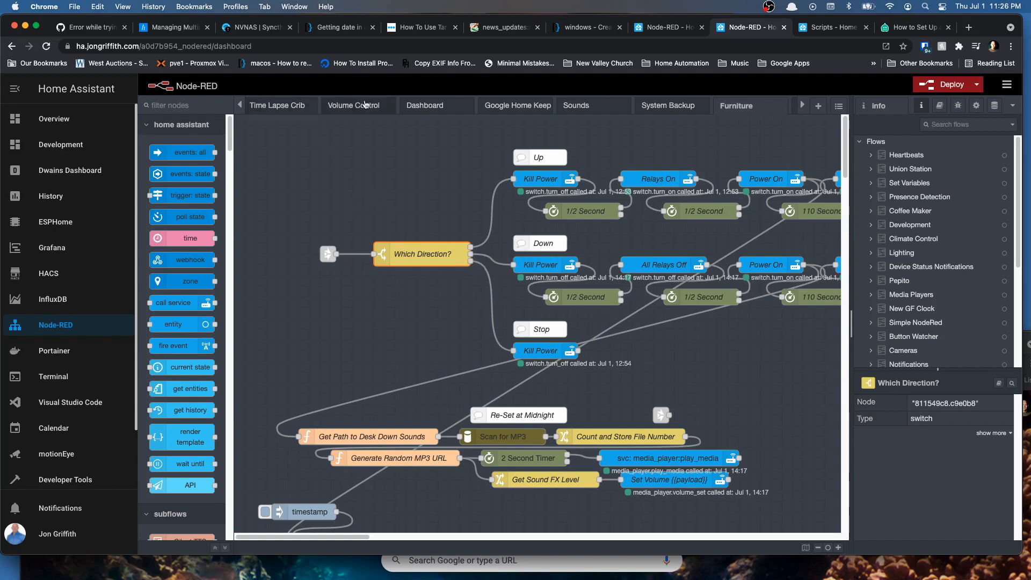
# Return to the Button Watcher flow through the Standing Desk link and move its switch node slightly closer to the events node
pyautogui.click(327, 254)
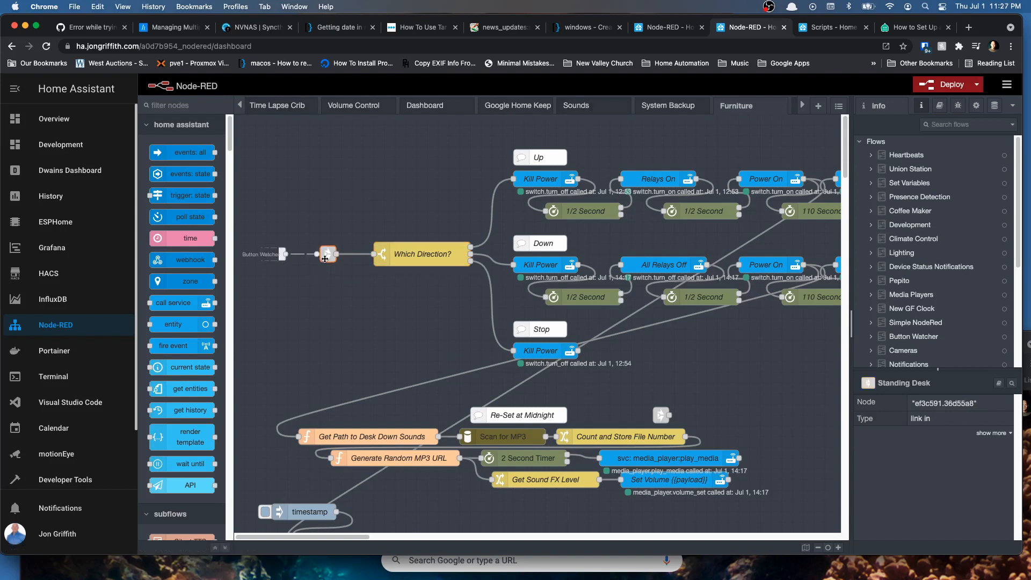
pyautogui.click(264, 256)
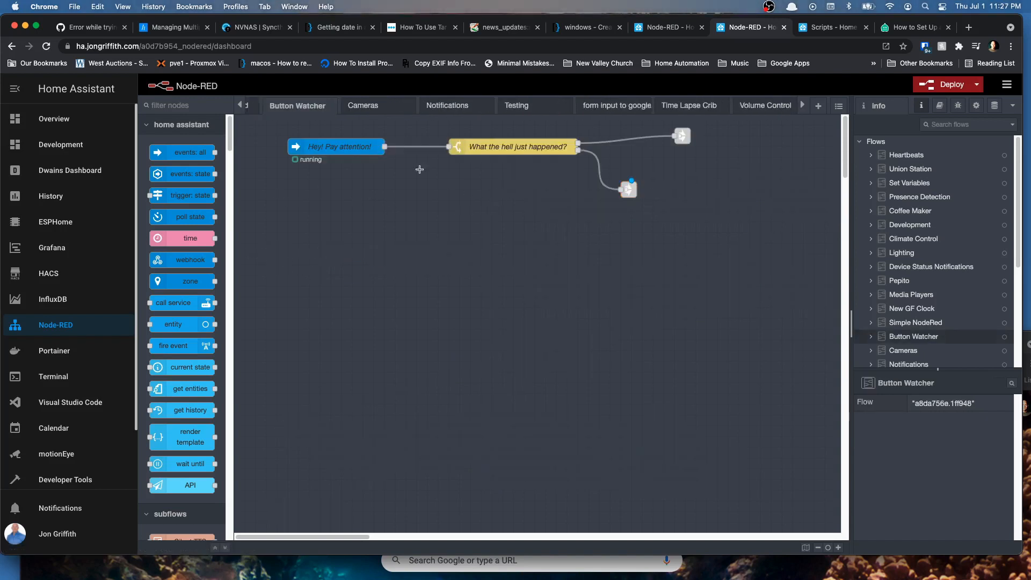
pyautogui.click(328, 144)
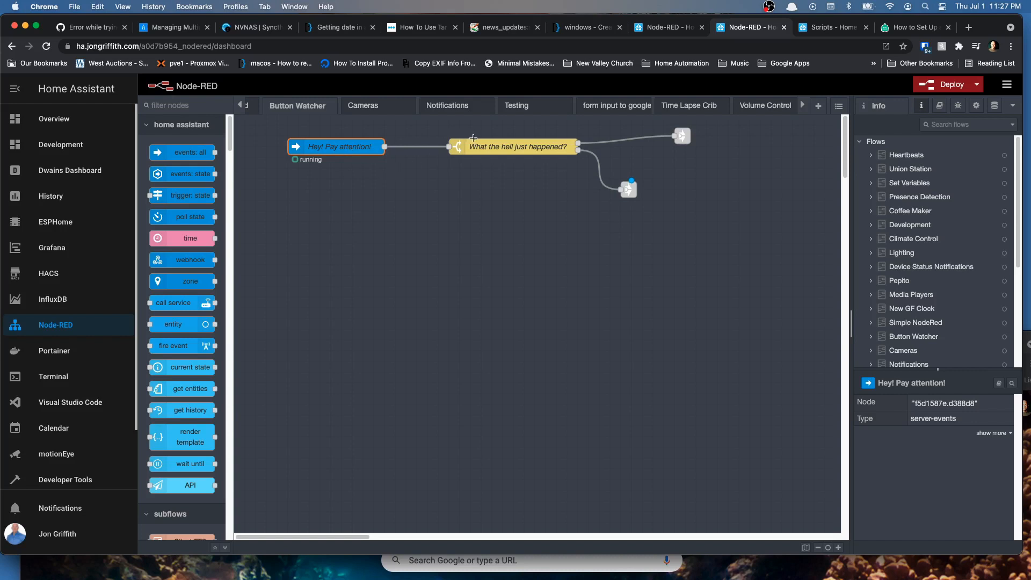
pyautogui.moveTo(479, 145); pyautogui.dragTo(458, 146)
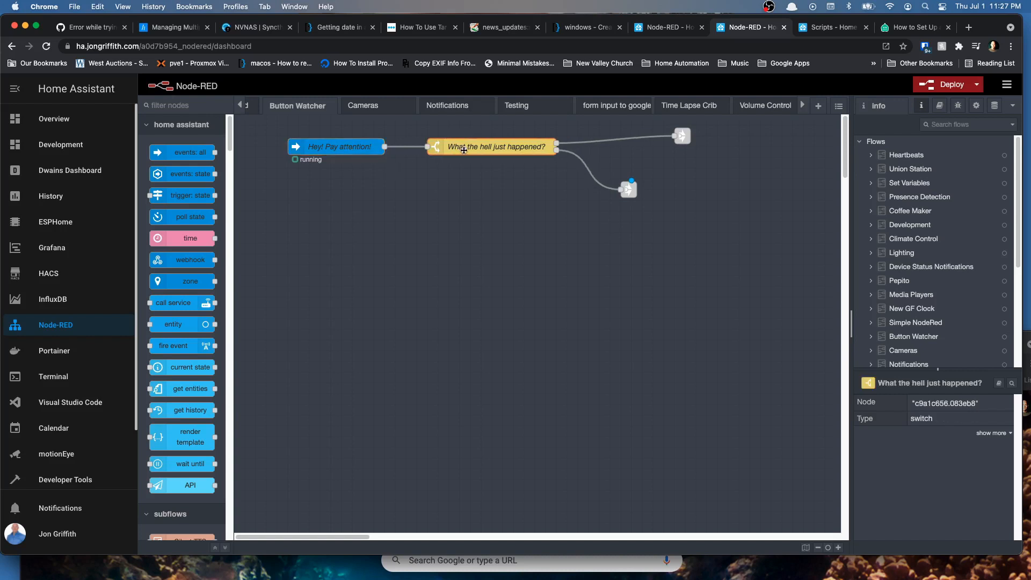
pyautogui.click(459, 196)
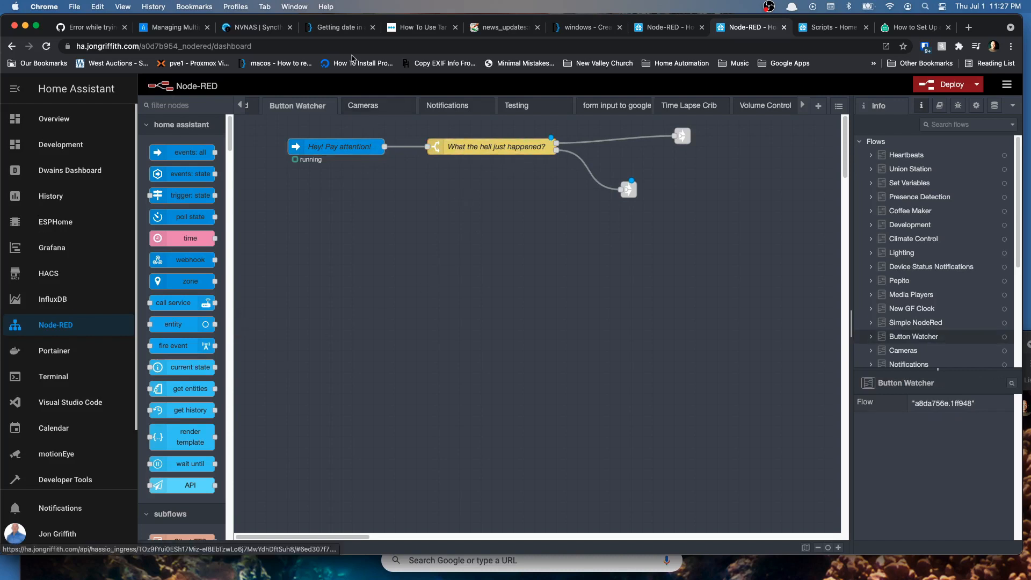
# Switch to the other Home Assistant browser tab and open the Desk view of the Overview dashboard
pyautogui.click(660, 31)
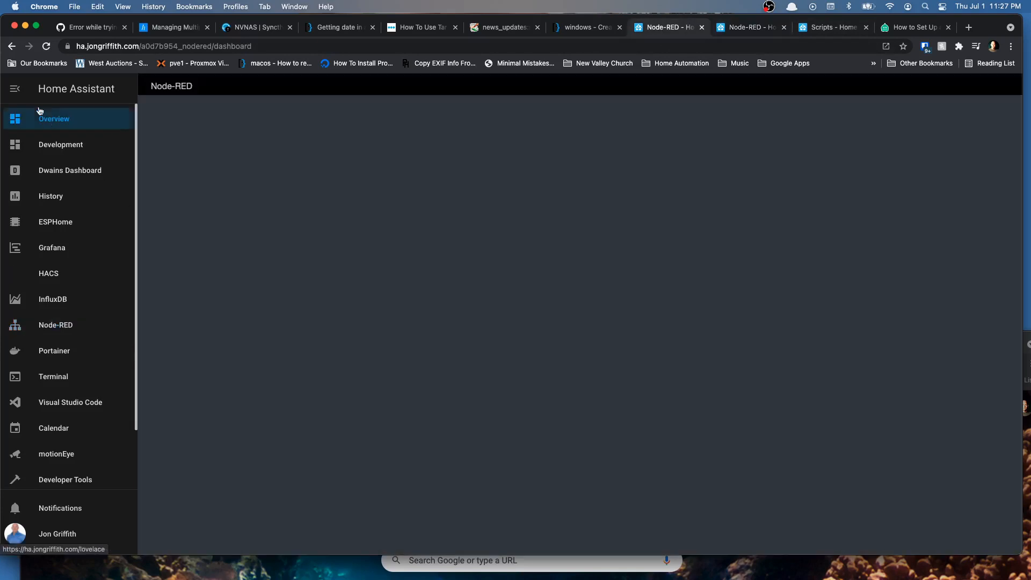
pyautogui.click(40, 113)
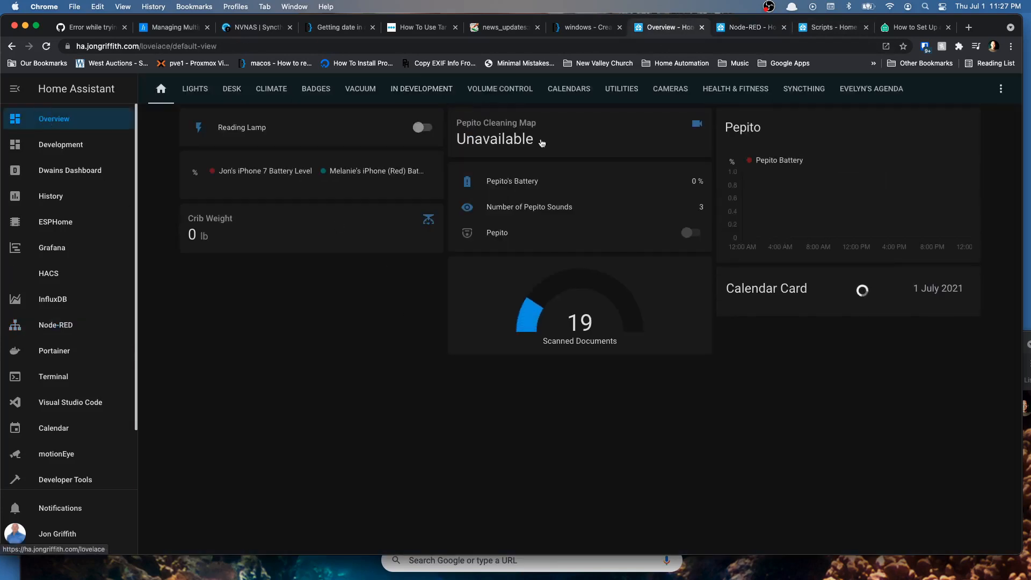
pyautogui.click(232, 88)
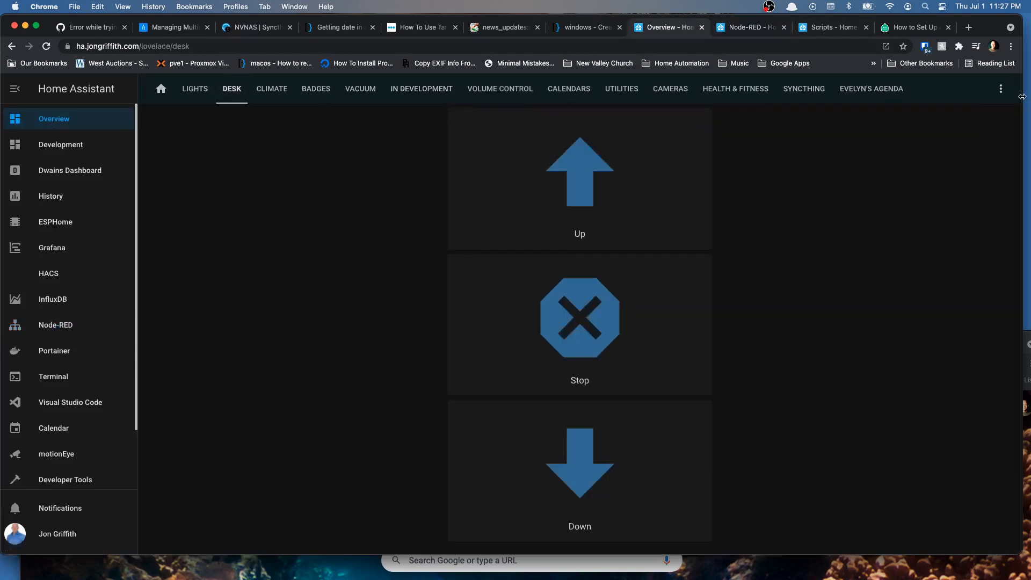
# Switch the Desk dashboard view to edit mode and open the configuration of its vertical stack card
pyautogui.click(1001, 89)
pyautogui.click(964, 119)
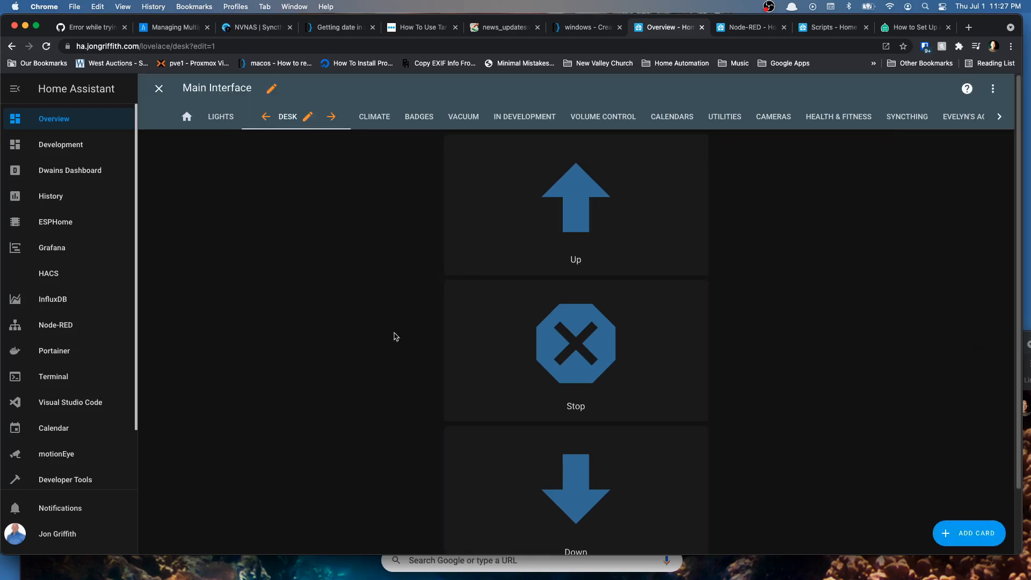
pyautogui.scroll(-2, 382, 346)
pyautogui.click(469, 509)
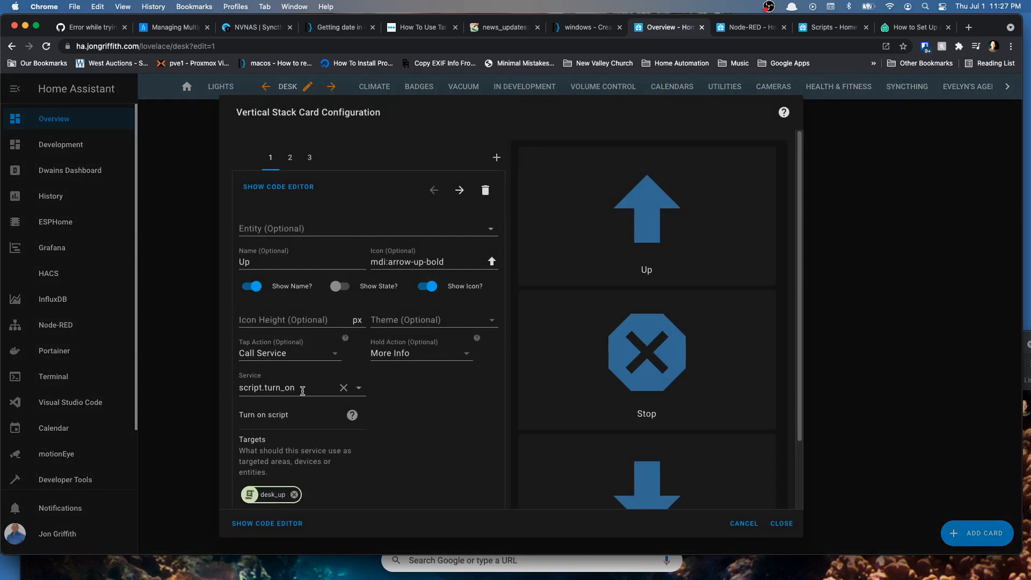
# Examine the tap action service and target script of the stack's buttons, and close the card configuration
pyautogui.scroll(-2, 413, 450)
pyautogui.scroll(-2, 413, 449)
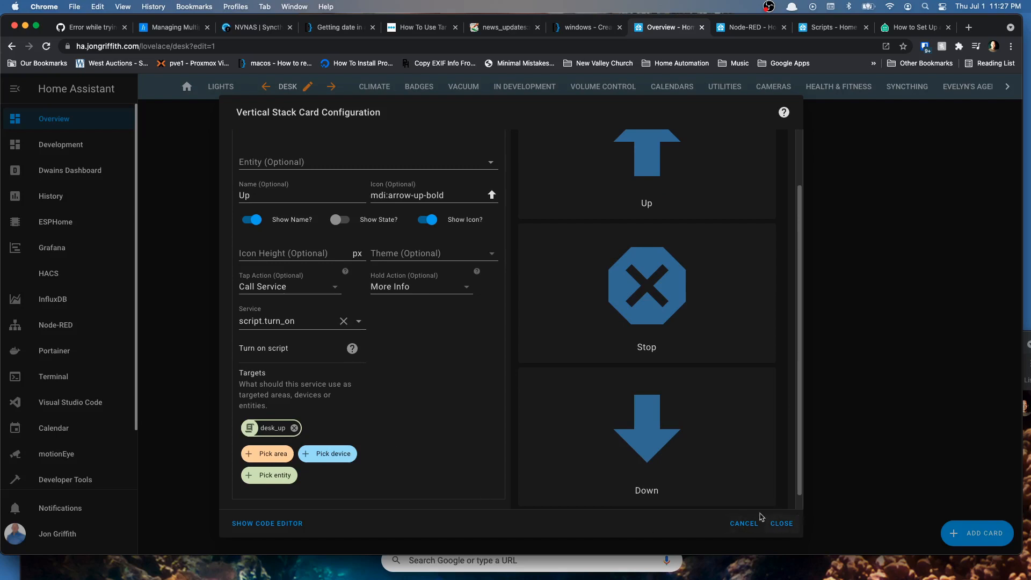
pyautogui.scroll(4, 299, 162)
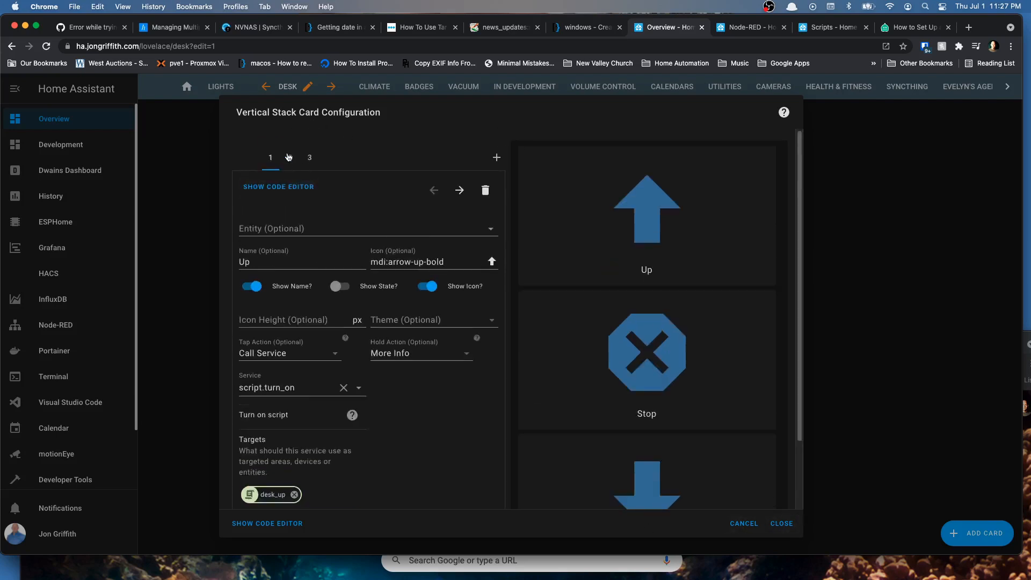
pyautogui.click(290, 158)
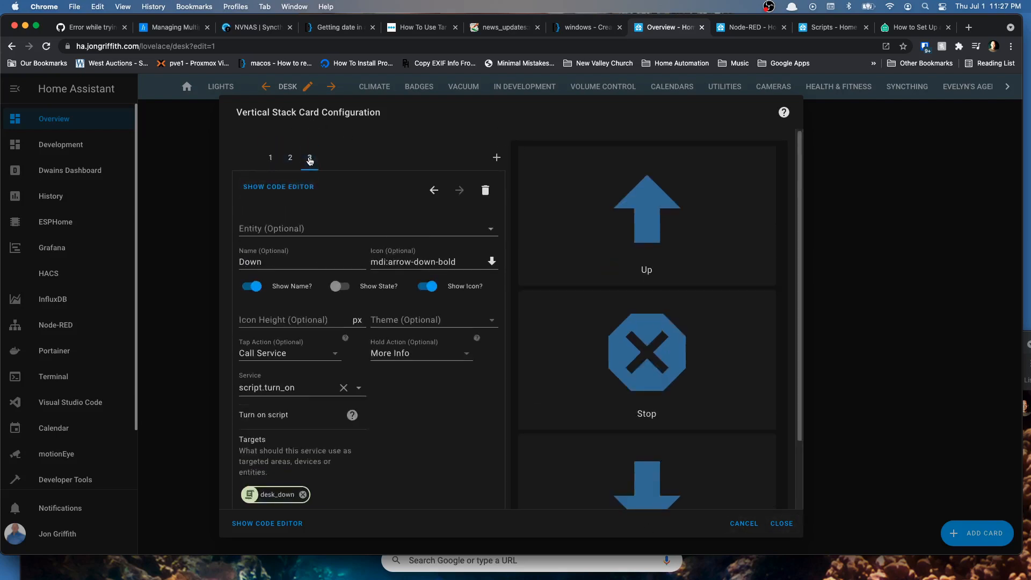
pyautogui.click(781, 523)
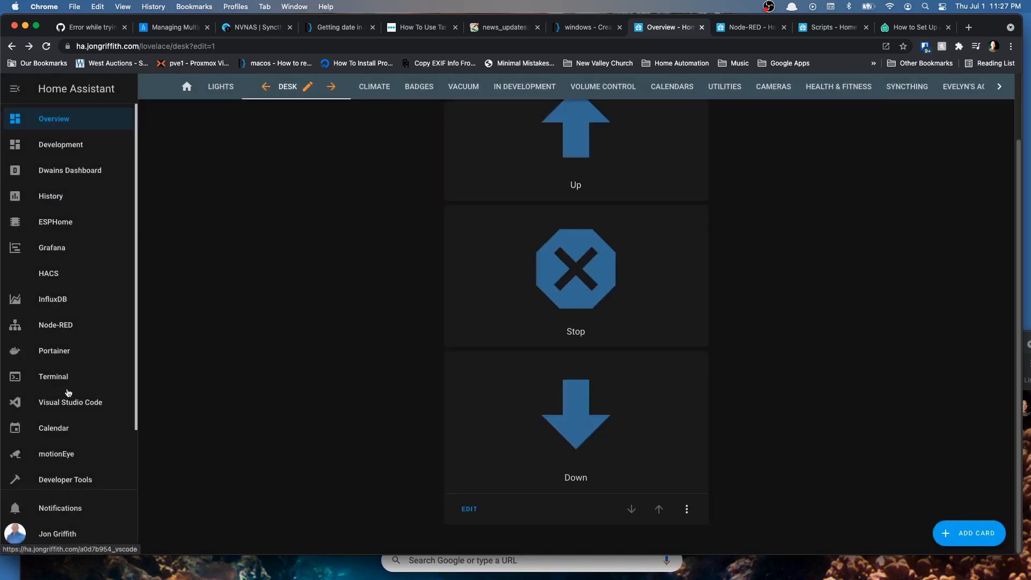
# Open scripts.yaml in Visual Studio Code and append a placeholder script pelican_poop with an empty sequence
pyautogui.click(69, 405)
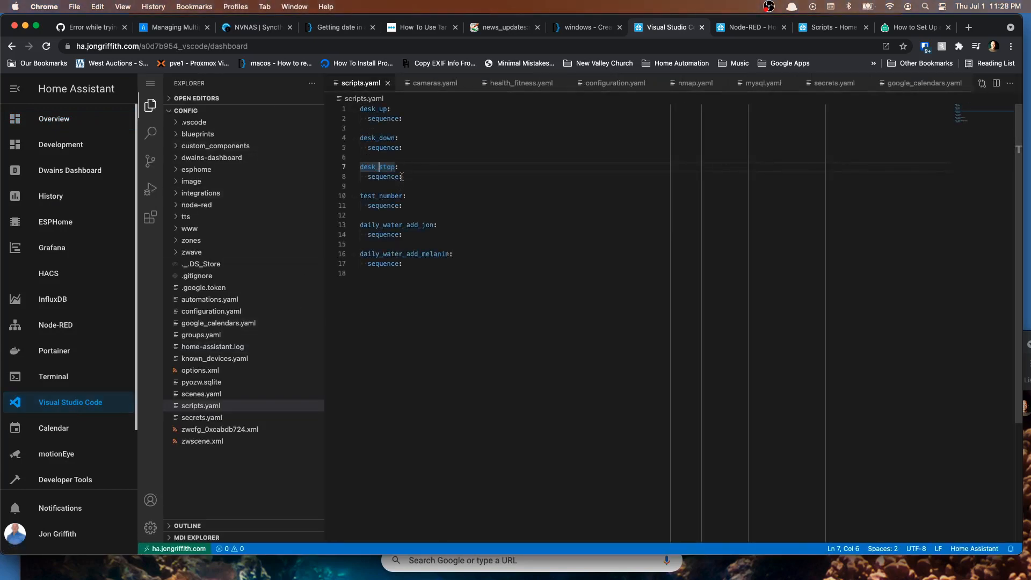
pyautogui.click(380, 293)
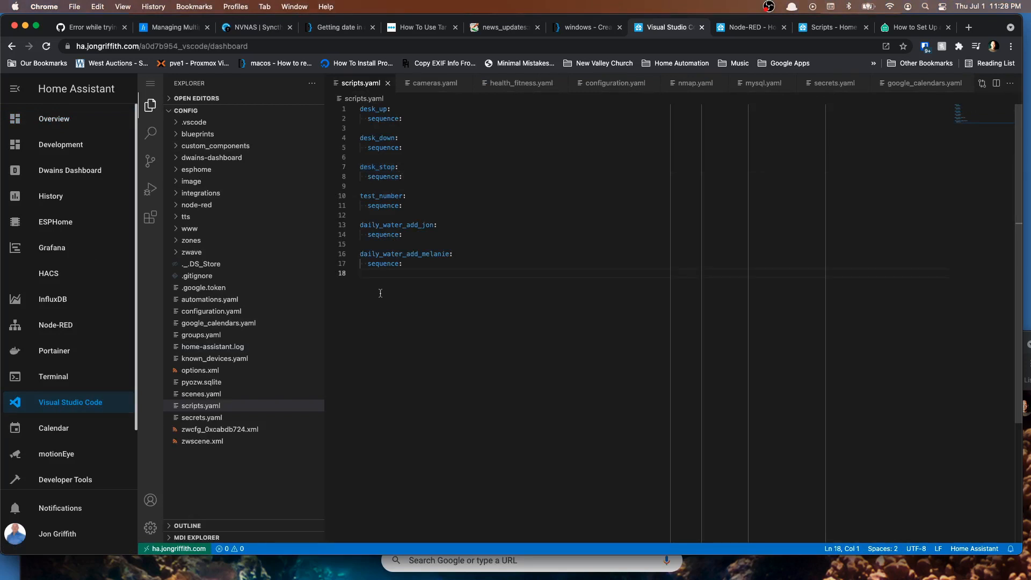
pyautogui.press('Return')
pyautogui.write('pelican_poop:')
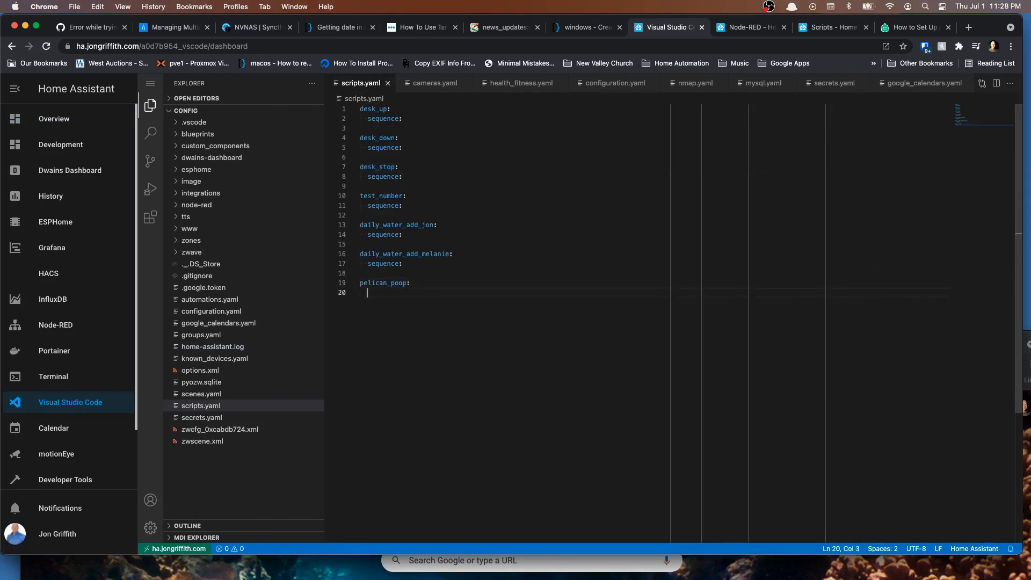
pyautogui.press('Return')
pyautogui.write('sequence:')
pyautogui.press('Return')
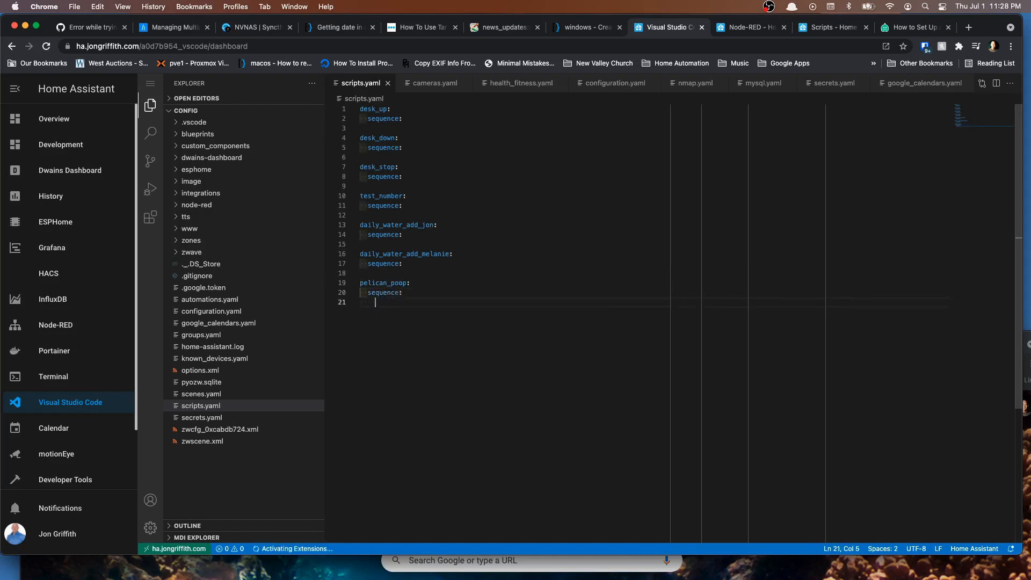
# Add another placeholder script named giant_taco with an empty sequence below pelican_poop in scripts.yaml
pyautogui.press('Return')
pyautogui.press('BackSpace')
pyautogui.press('BackSpace')
pyautogui.write('giant_taco:')
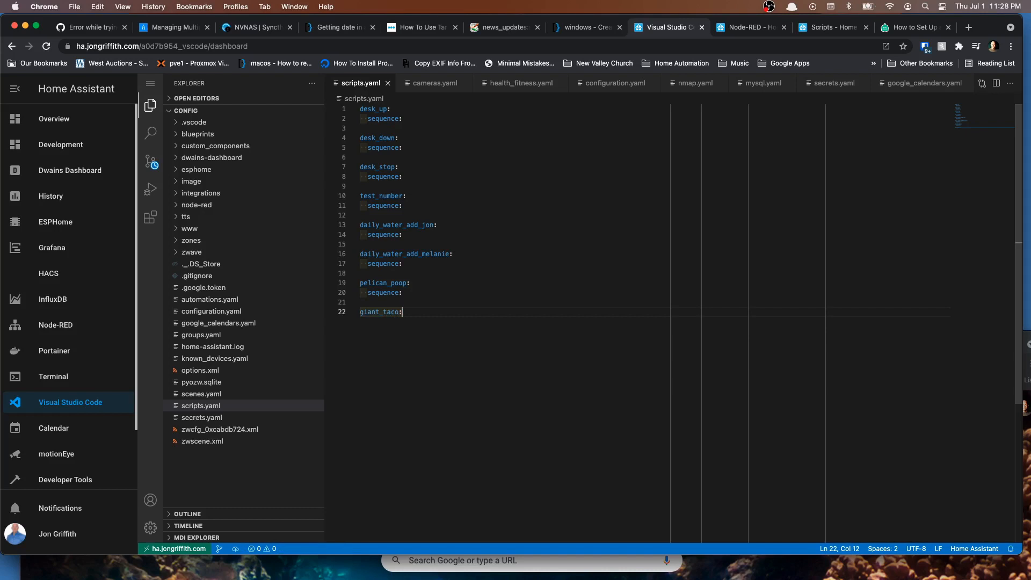
pyautogui.press('Return')
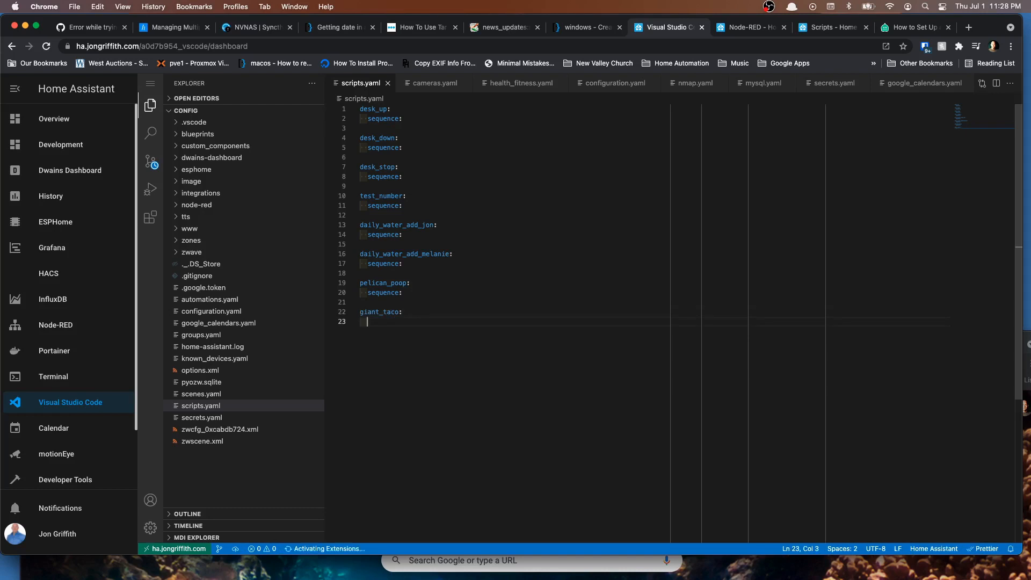
pyautogui.write('sequenc3:')
pyautogui.press('BackSpace')
pyautogui.press('BackSpace')
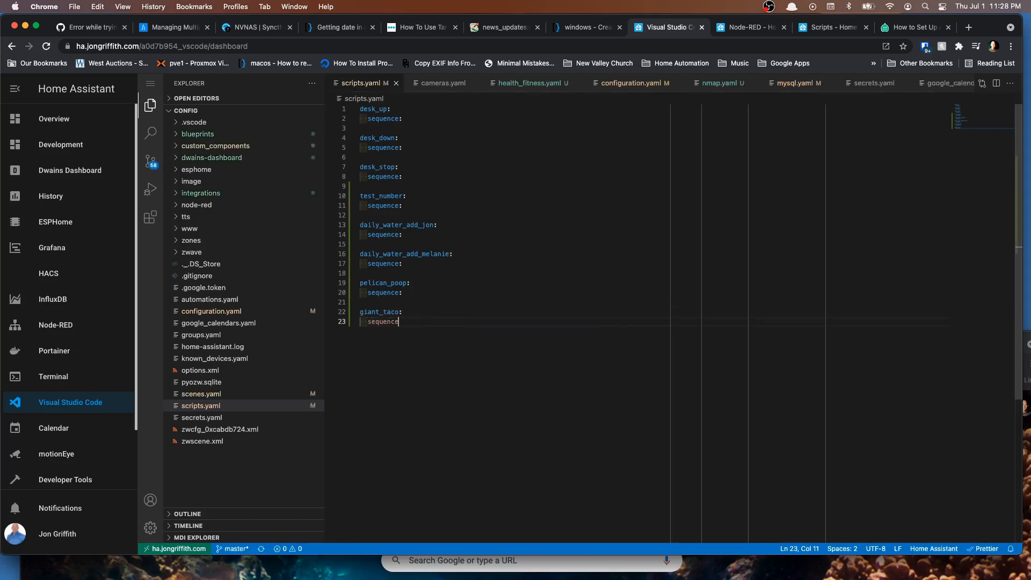
pyautogui.write('e:')
pyautogui.press('Return')
pyautogui.press('BackSpace')
pyautogui.press('BackSpace')
pyautogui.press('BackSpace')
pyautogui.press('Return')
pyautogui.press('BackSpace')
pyautogui.press('BackSpace')
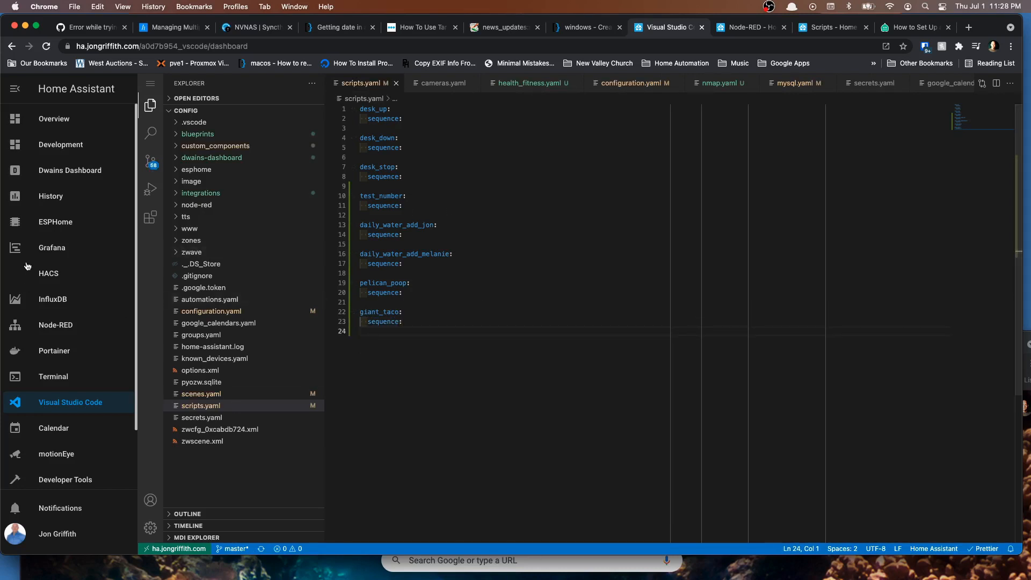
# Switch to the Node-RED browser tab and add a third matches regex rule with ^script.pelican_ to the "What the hell just happened?" switch node
pyautogui.click(751, 27)
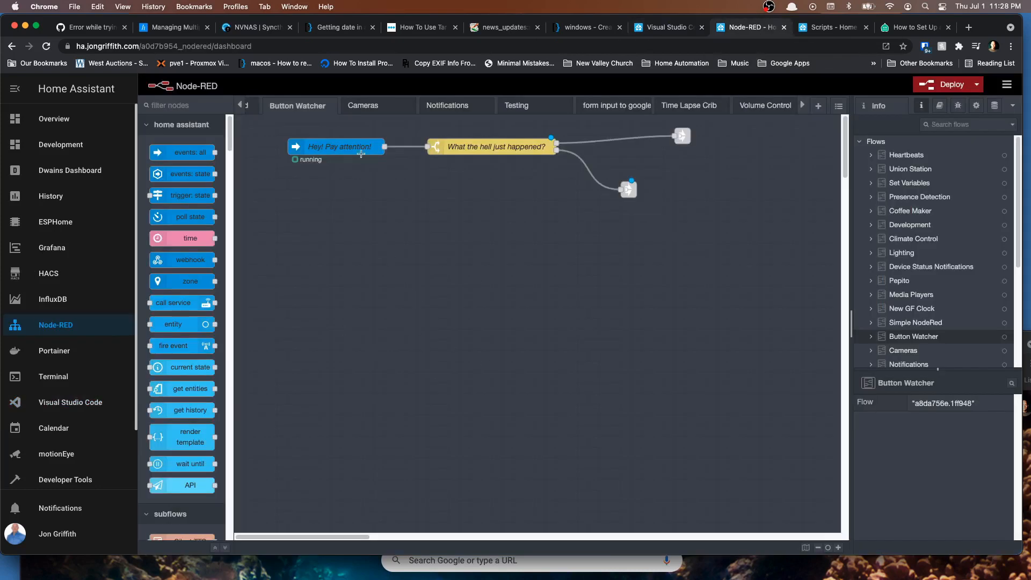
pyautogui.doubleClick(464, 148)
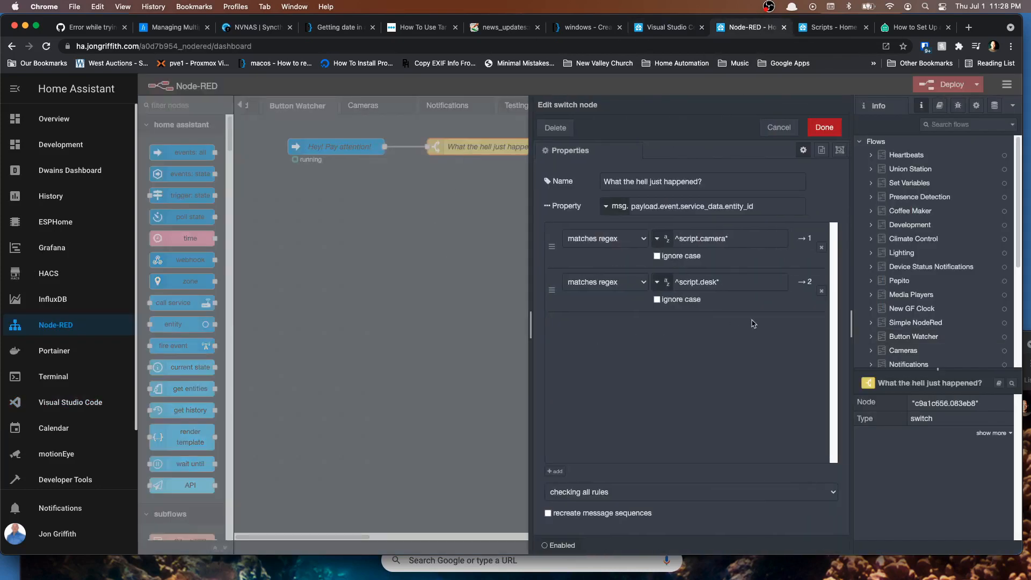
pyautogui.click(555, 471)
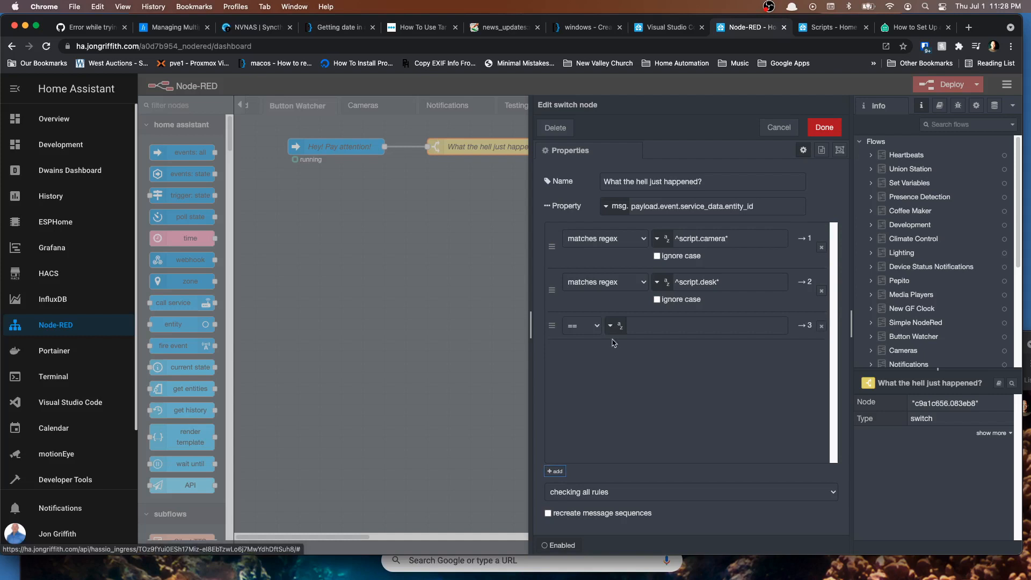
pyautogui.click(587, 326)
pyautogui.click(599, 438)
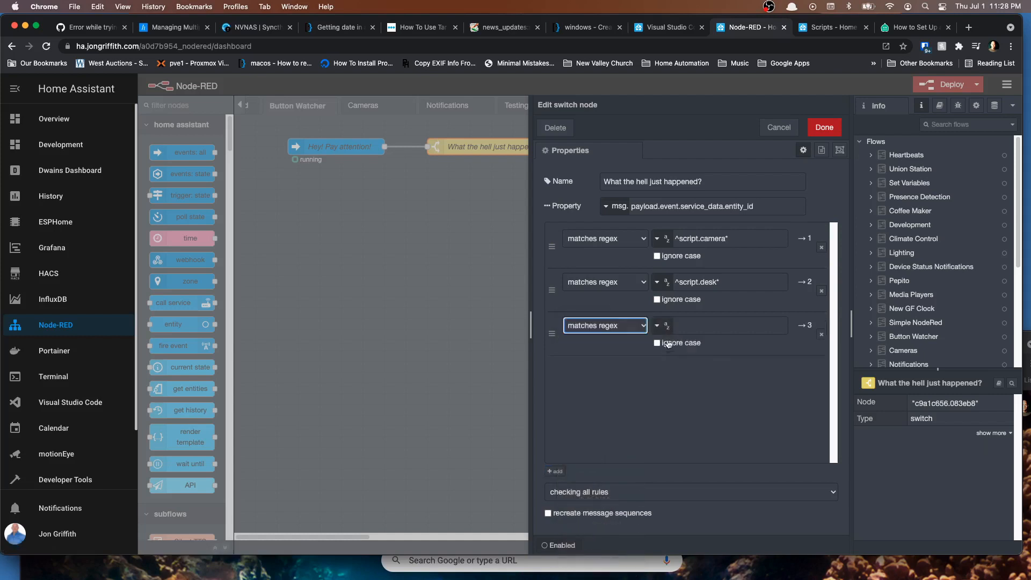
pyautogui.click(660, 326)
pyautogui.click(705, 323)
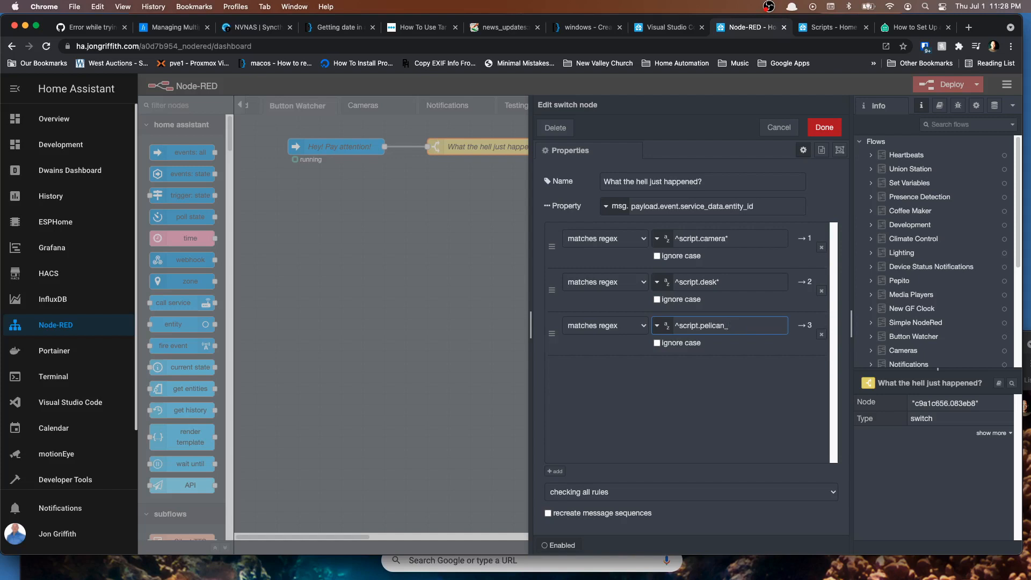
# Remove the ^script.pelican_ rule from the switch node and close its properties
pyautogui.click(822, 334)
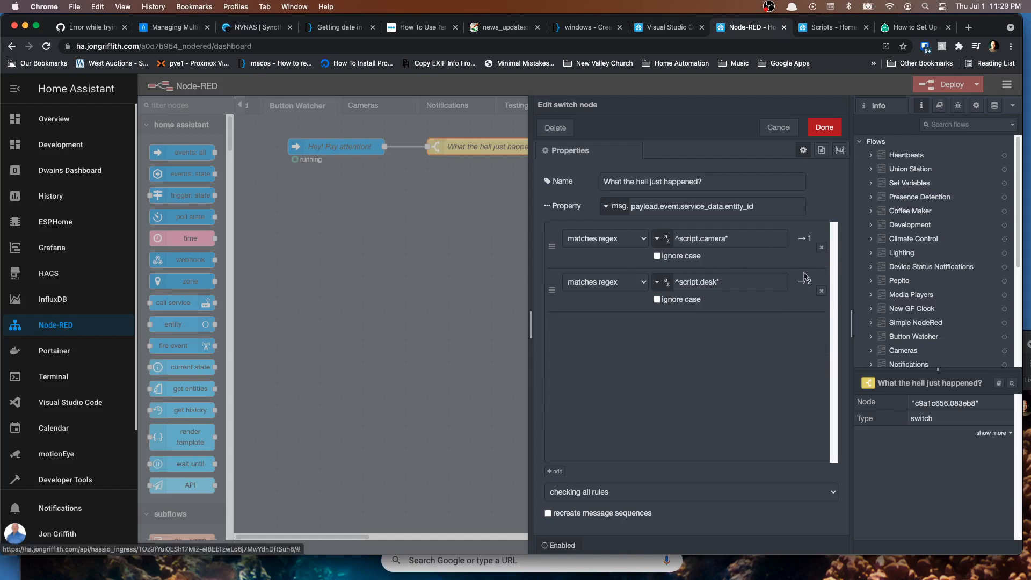
pyautogui.click(824, 129)
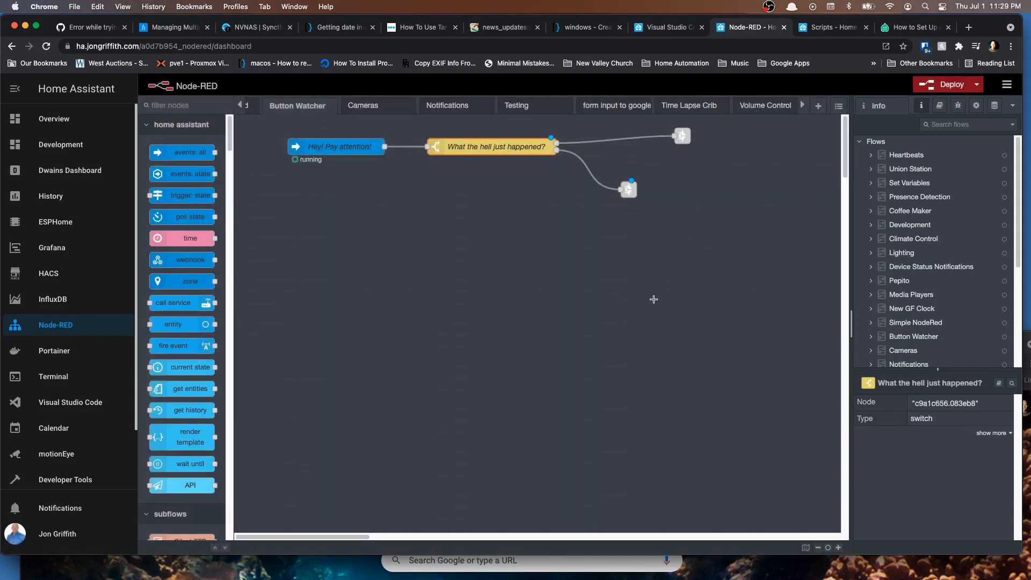
# Review the "Hey! Pay attention!" events node's properties and the switch node's ^script.camera* and ^script.desk* rules, closing each
pyautogui.click(340, 150)
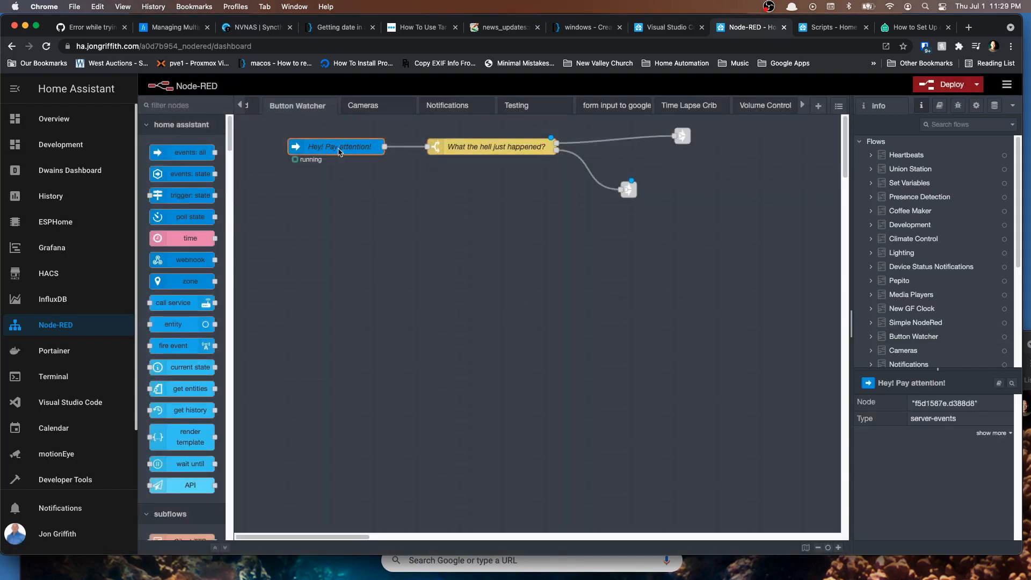
pyautogui.doubleClick(340, 151)
pyautogui.click(790, 127)
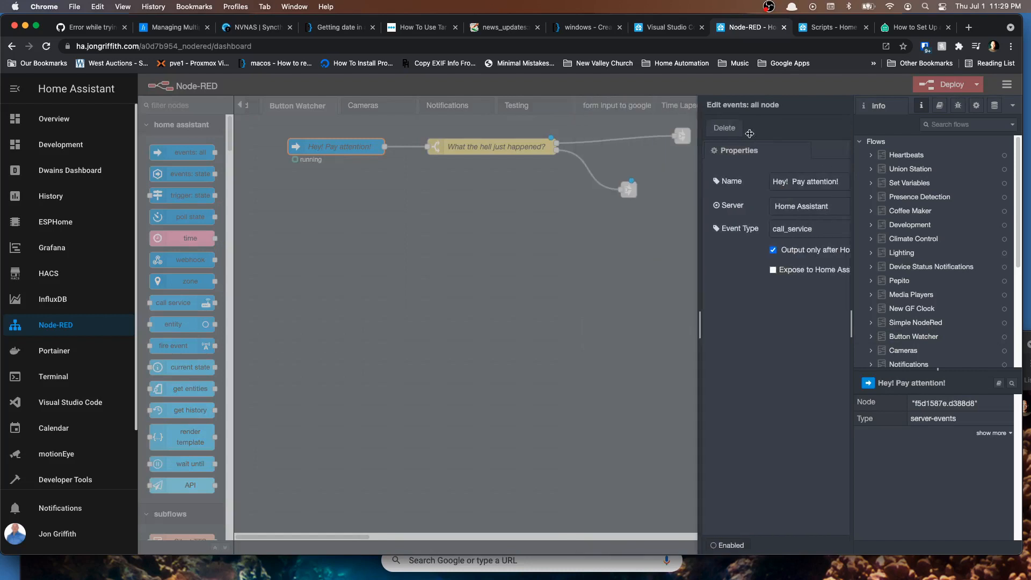
pyautogui.doubleClick(483, 146)
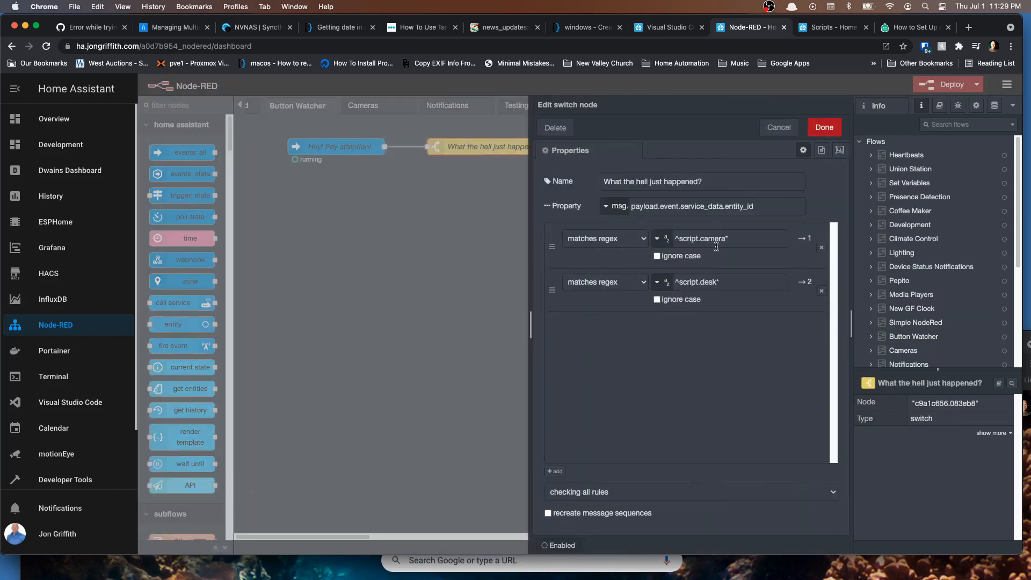
pyautogui.click(746, 238)
pyautogui.click(732, 285)
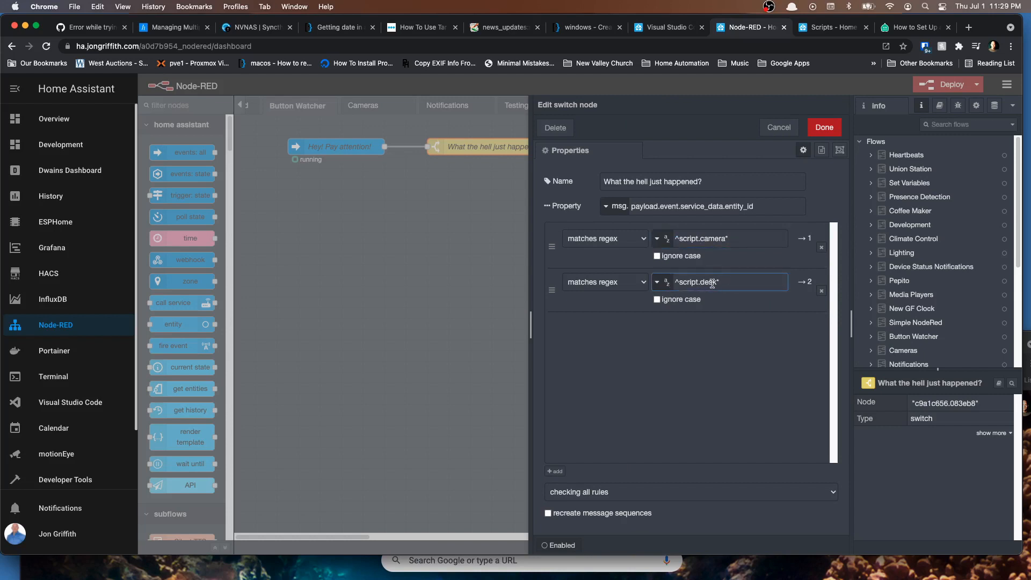
pyautogui.click(824, 127)
# Follow the desk link to the Furniture flow and review the "Which Direction?" switch node's entity_id rules, then cancel its properties
pyautogui.click(630, 191)
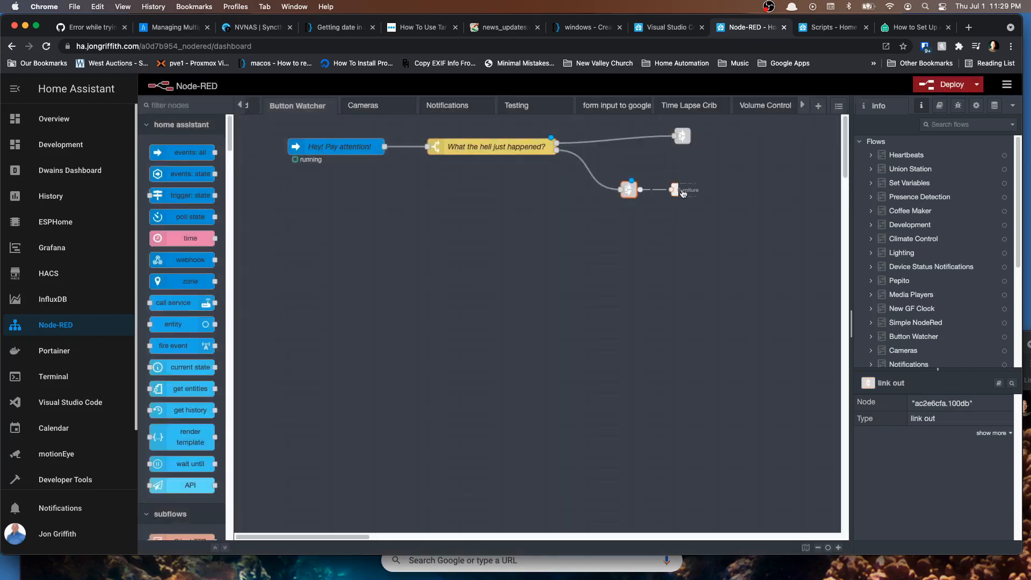
pyautogui.click(678, 190)
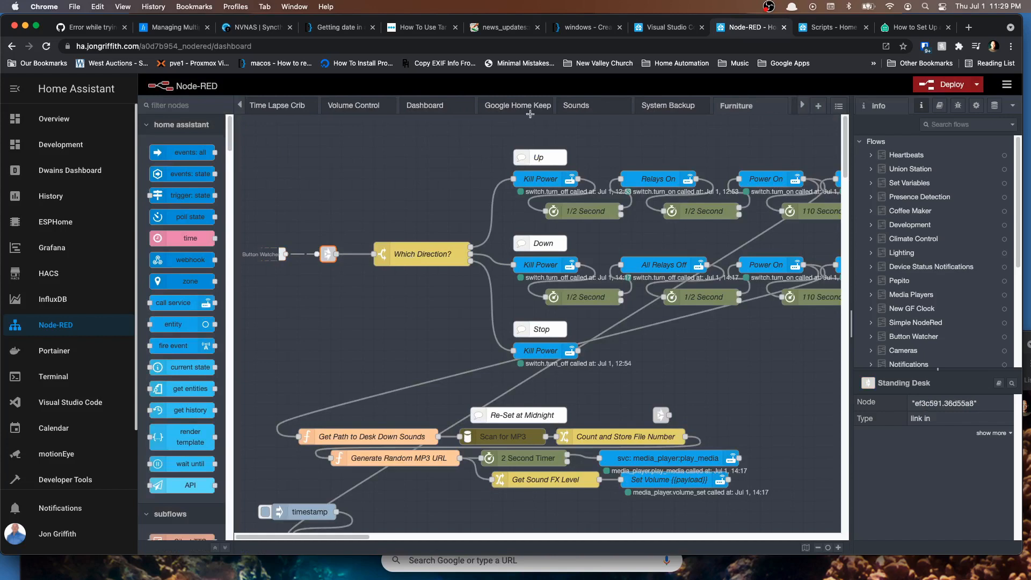
pyautogui.click(414, 256)
pyautogui.doubleClick(414, 255)
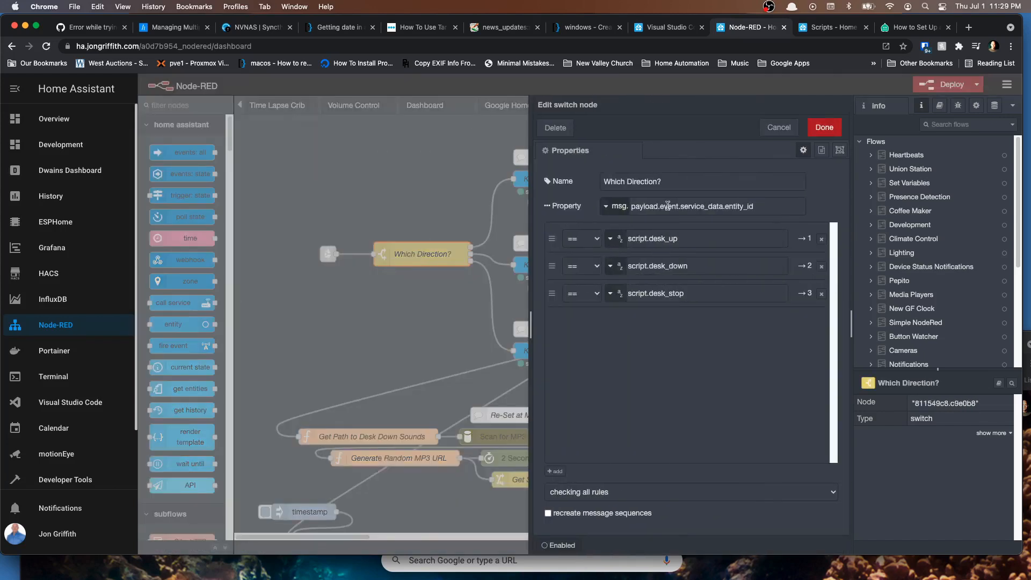
pyautogui.click(780, 128)
# Deploy the Node-RED flows
pyautogui.click(945, 86)
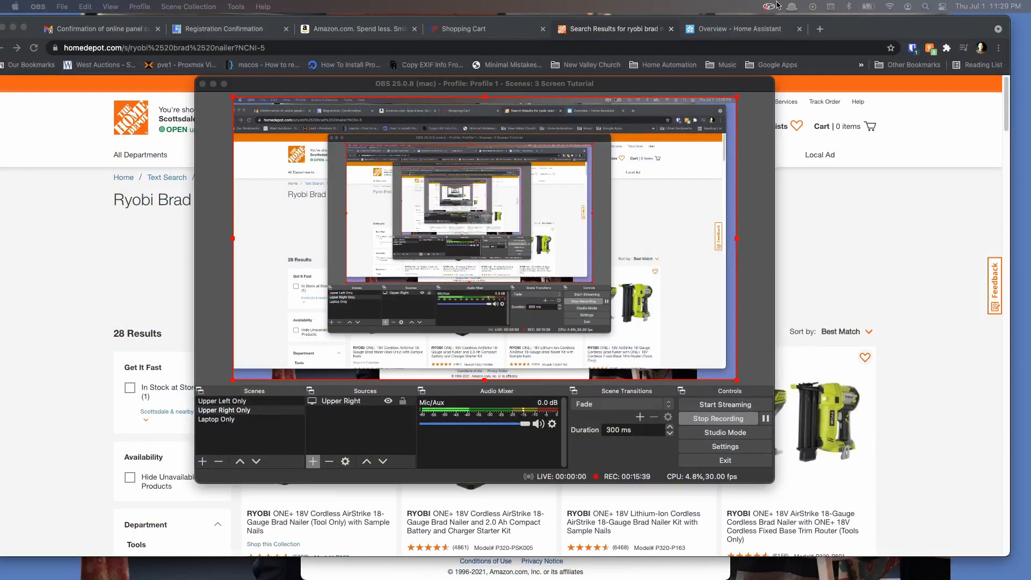
pyautogui.click(769, 6)
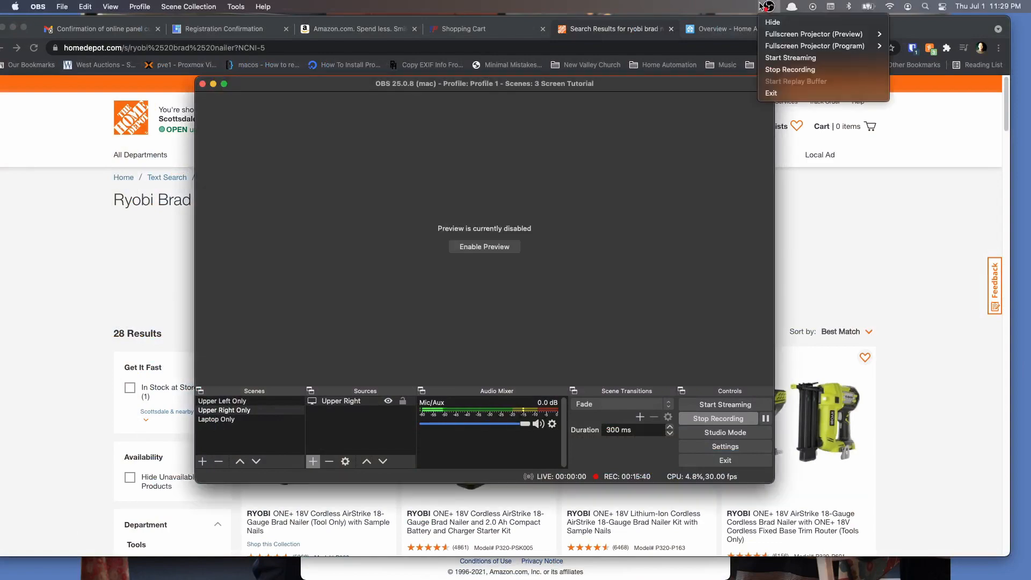